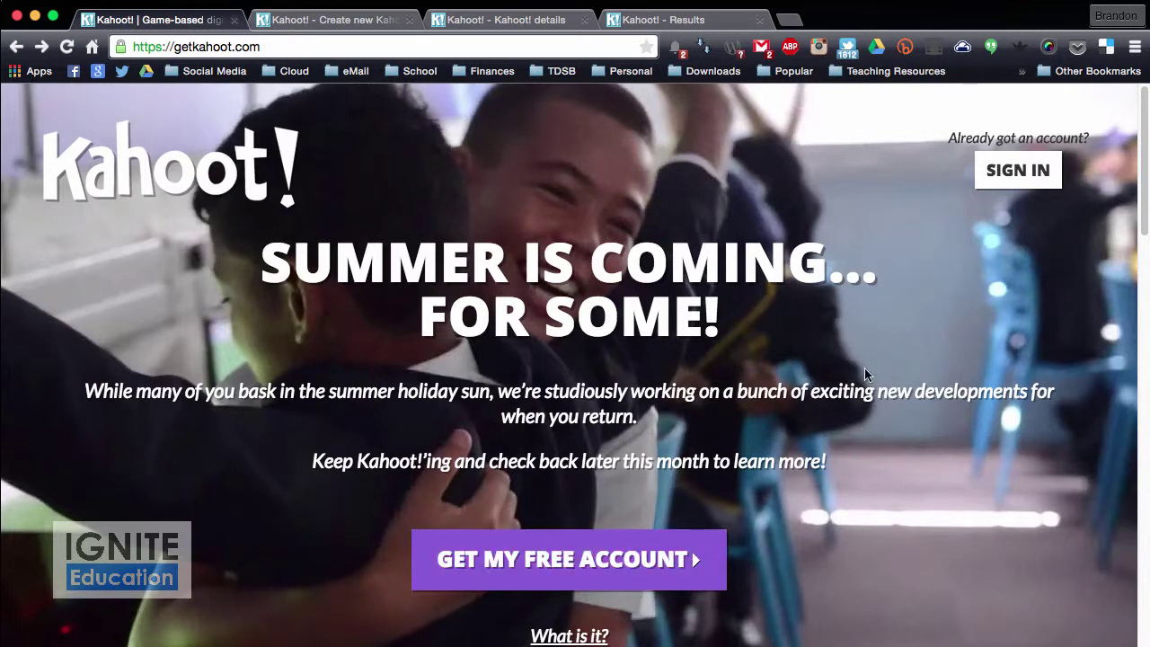
# Step: Sign in to the Kahoot account and open the Public Kahoots collection
pyautogui.click(1017, 173)
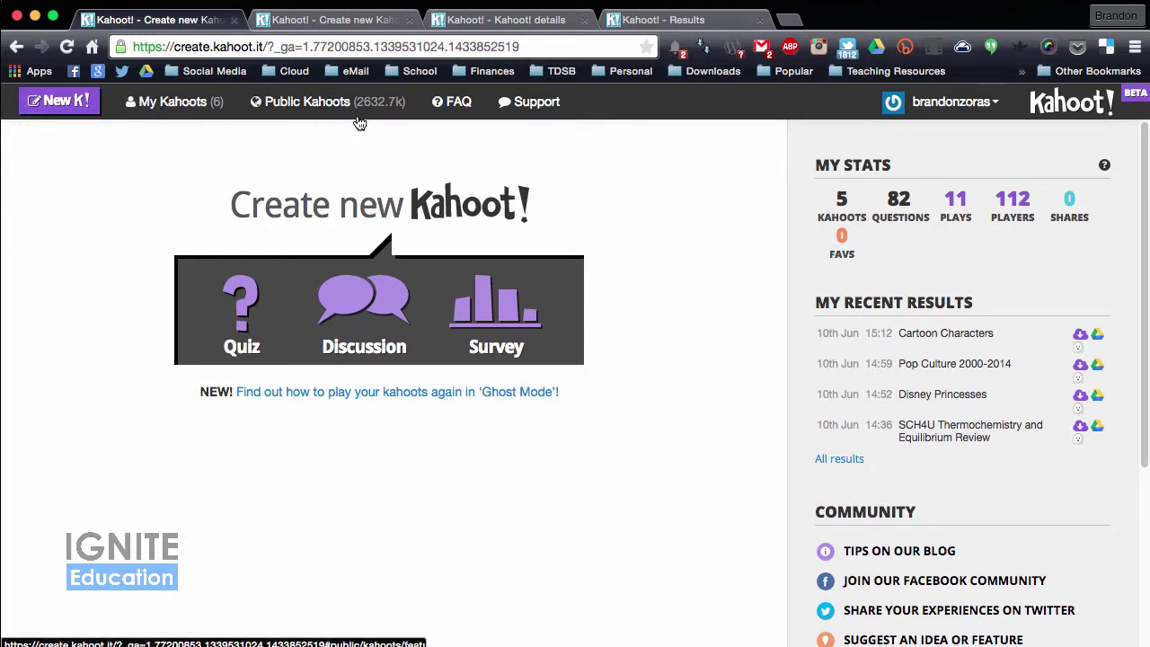
pyautogui.click(312, 104)
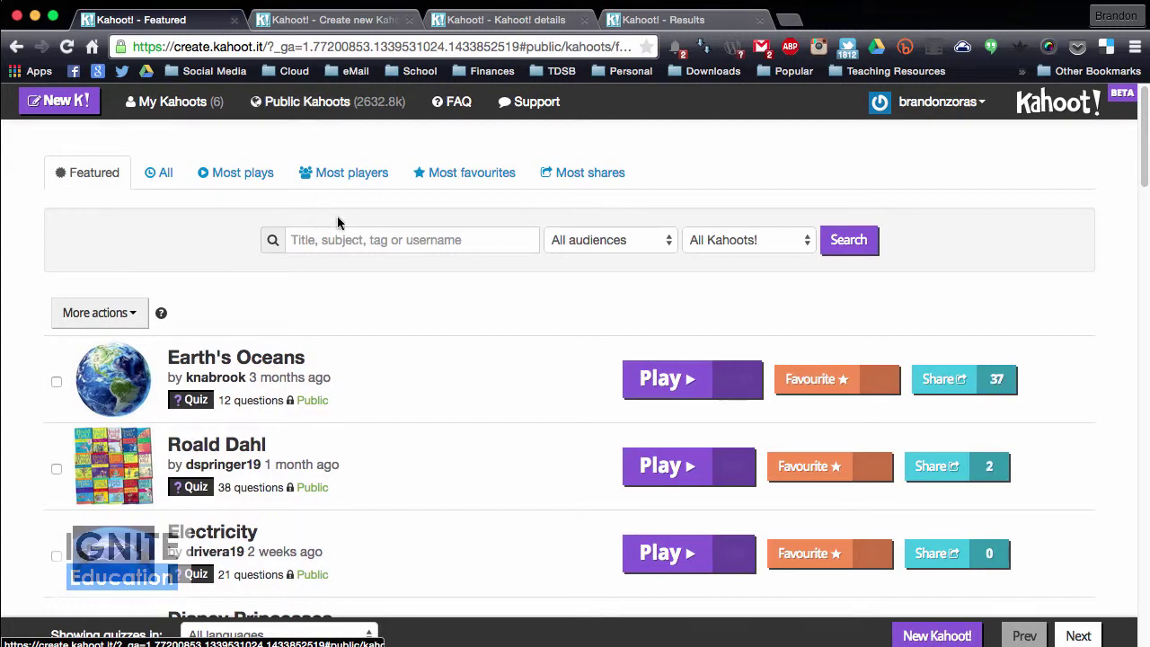
# Step: Search the public Kahoots for 'chemistry', then replace the search with SNC2P
pyautogui.click(346, 240)
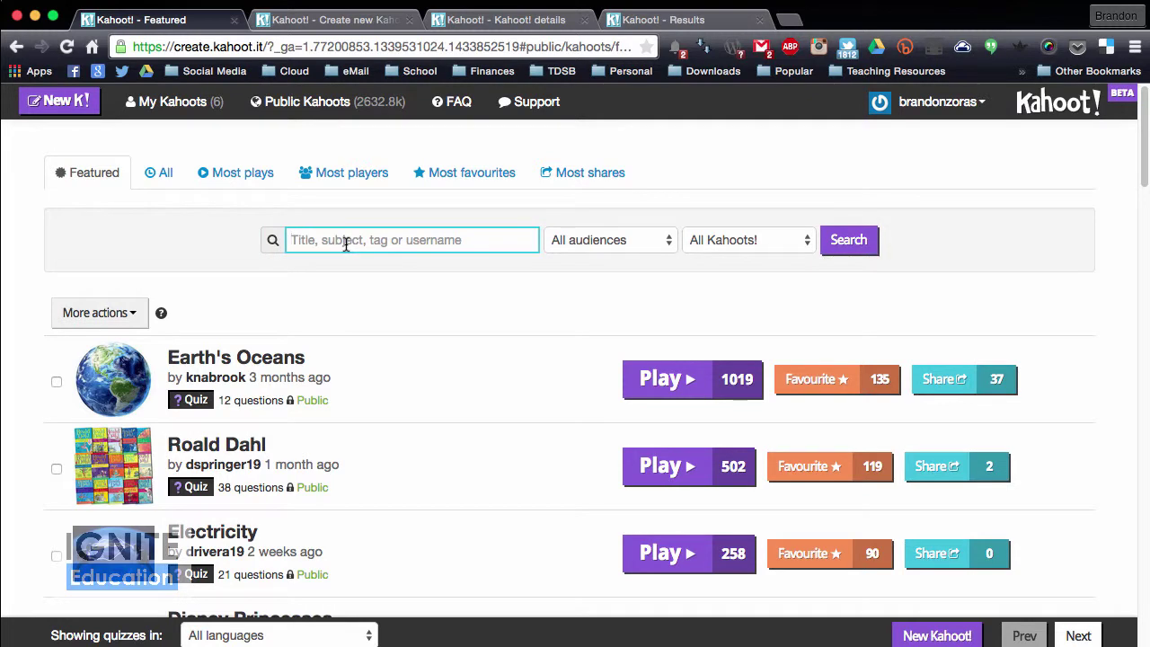
pyautogui.write('chemis')
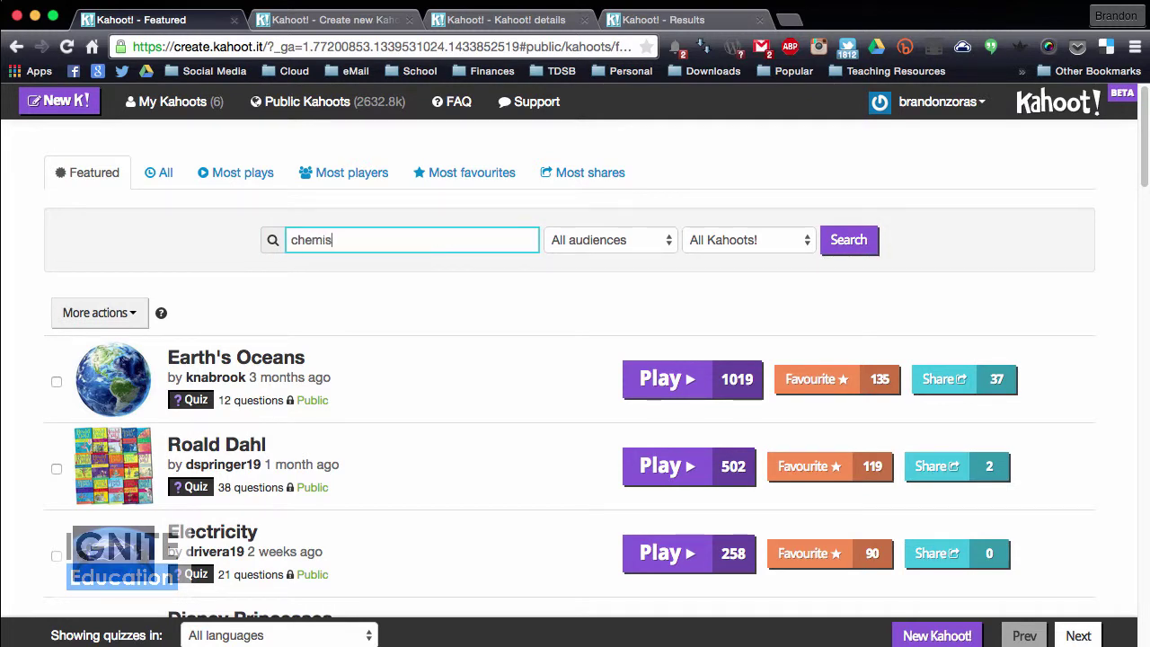
pyautogui.write('try')
pyautogui.press('Return')
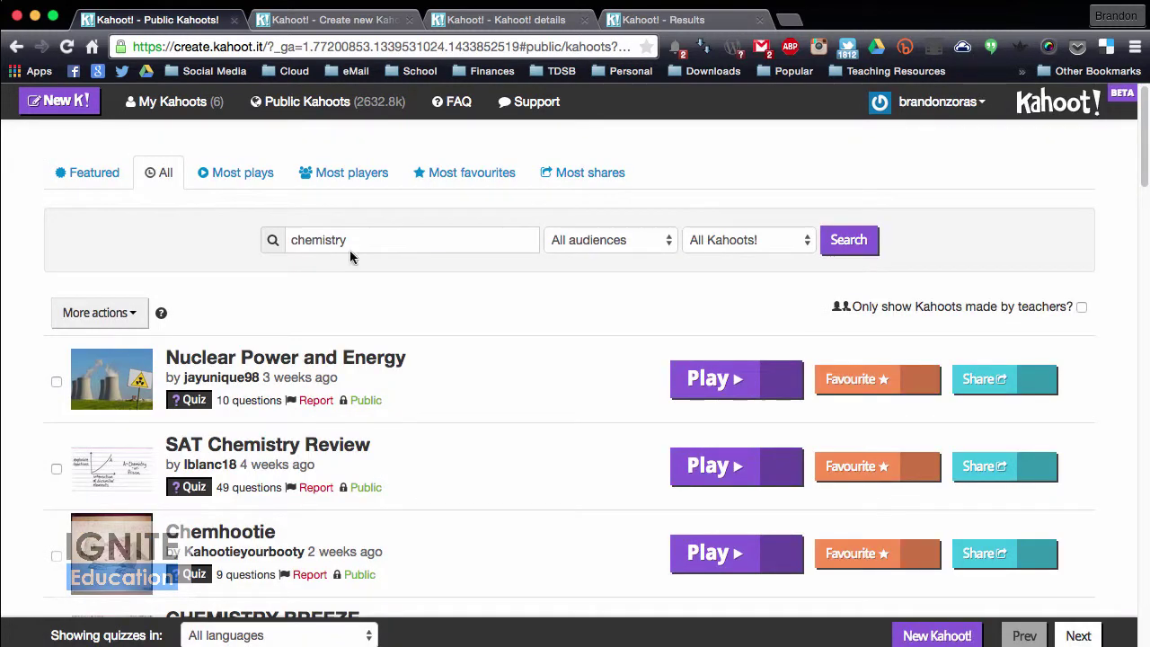
pyautogui.scroll(-3, 432, 430)
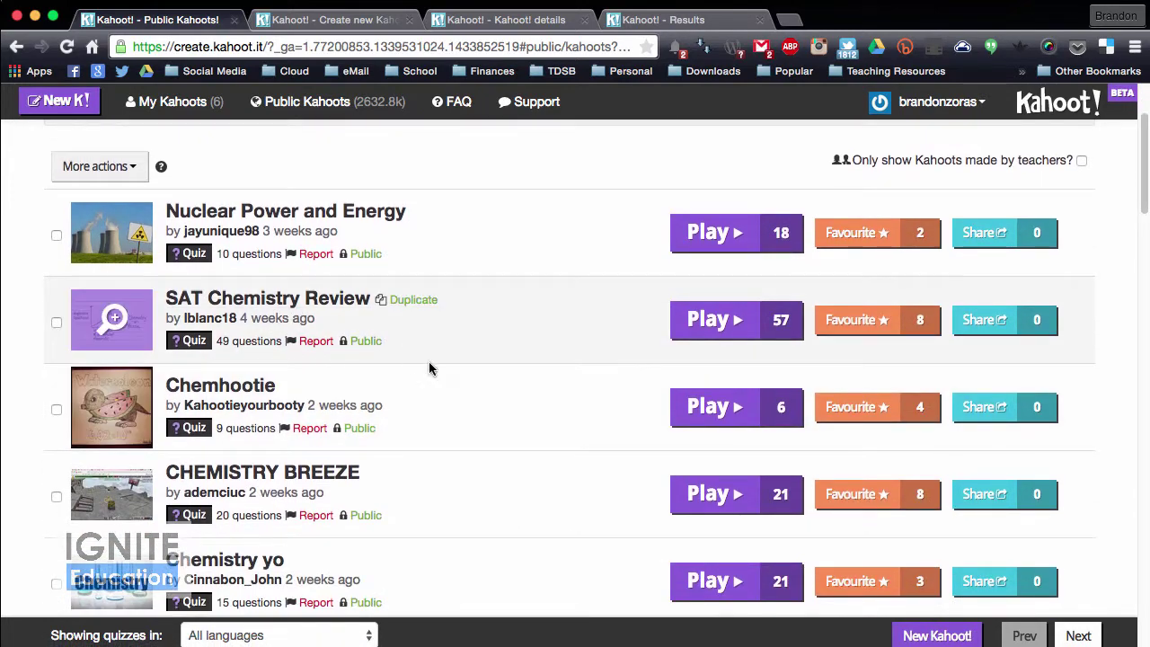
pyautogui.scroll(-5, 439, 437)
pyautogui.scroll(6, 441, 413)
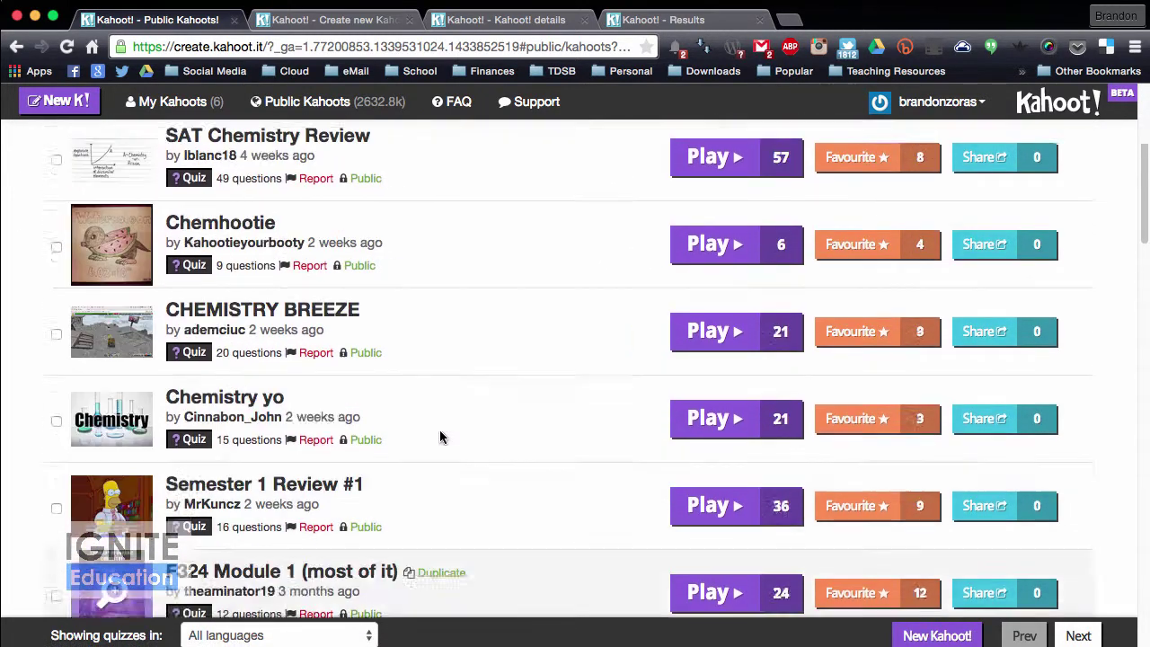
pyautogui.doubleClick(350, 234)
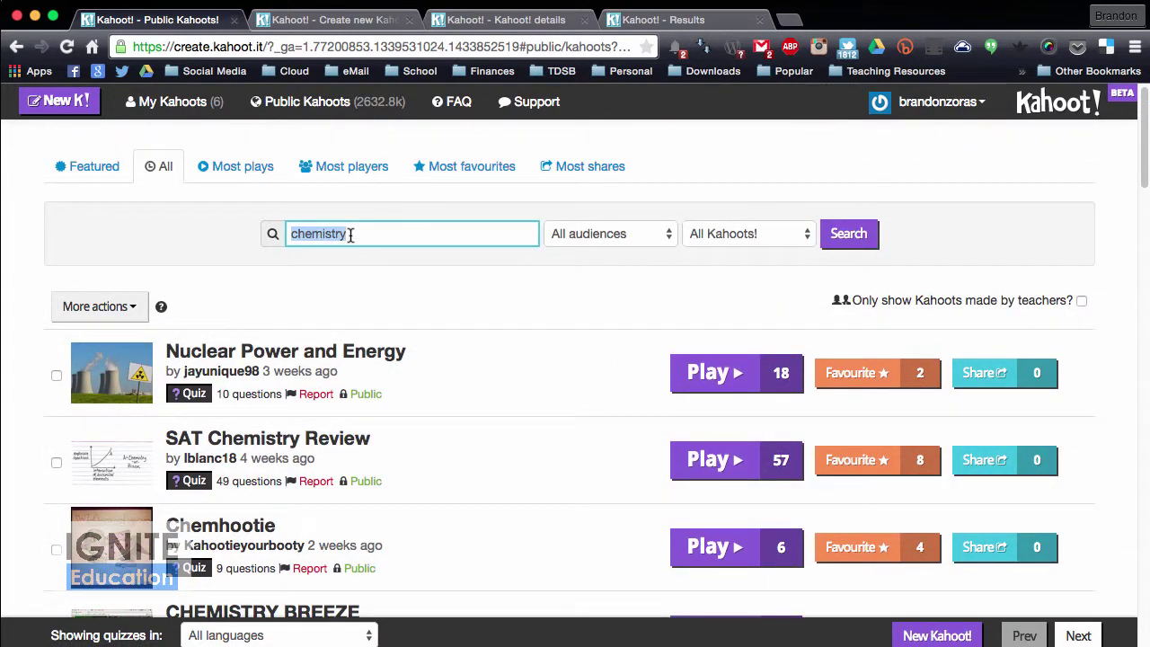
pyautogui.write('scn')
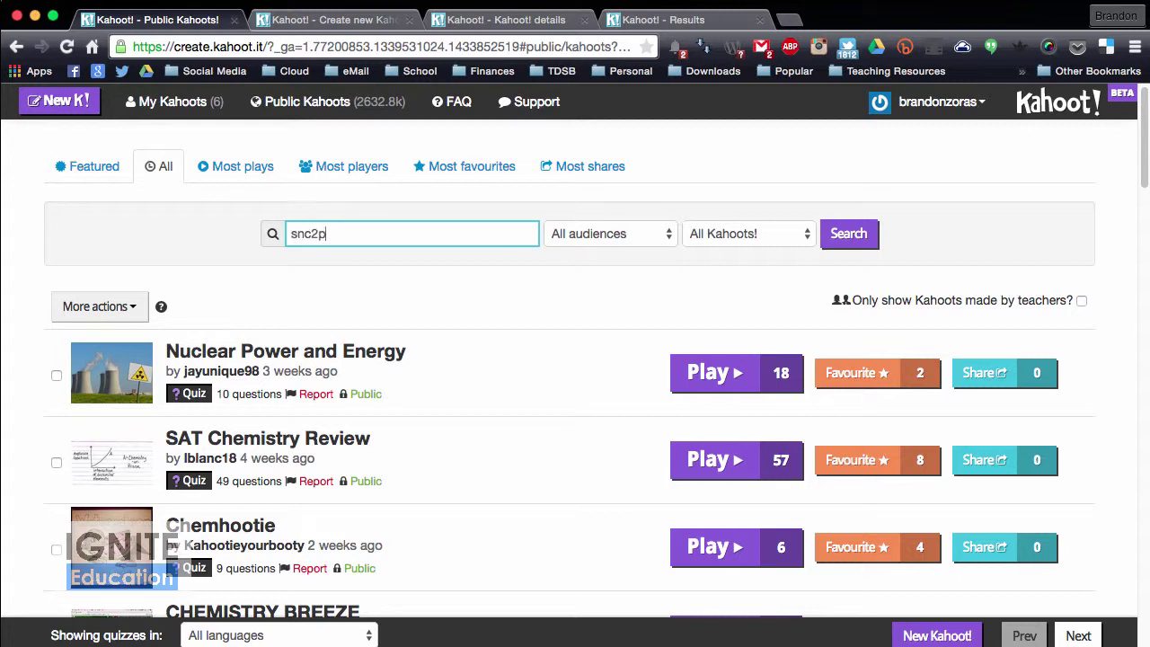
pyautogui.press('Return')
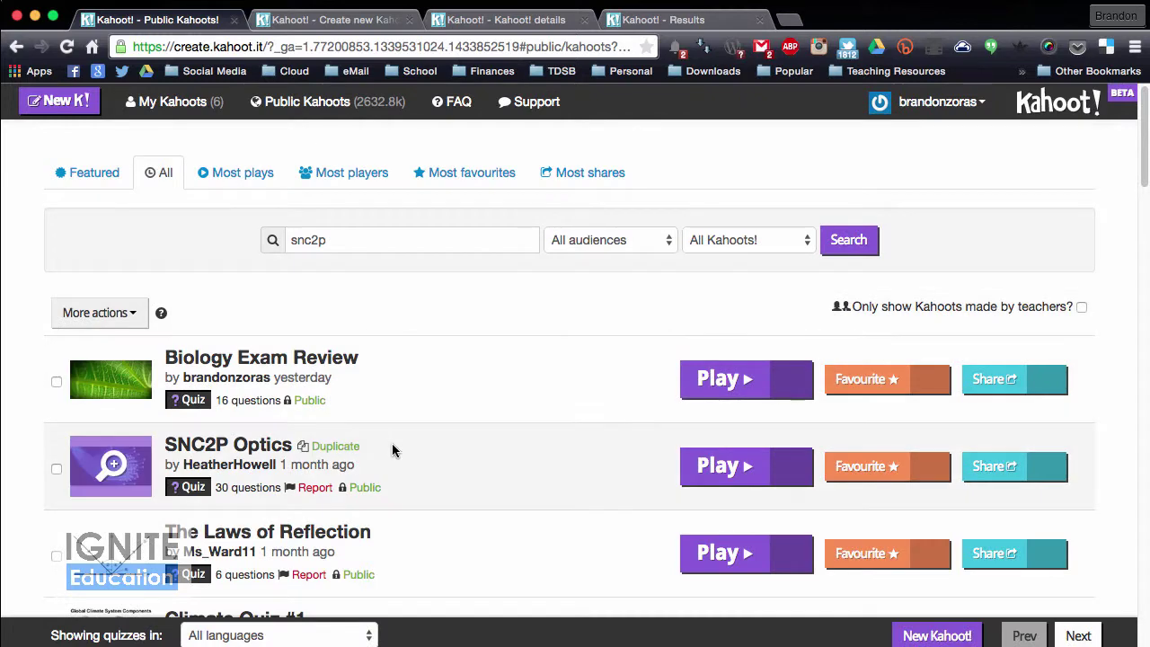
# Step: Open SNC2P Optics, show question 2's answers, then return to the Create new Kahoot tab
pyautogui.scroll(-1, 391, 442)
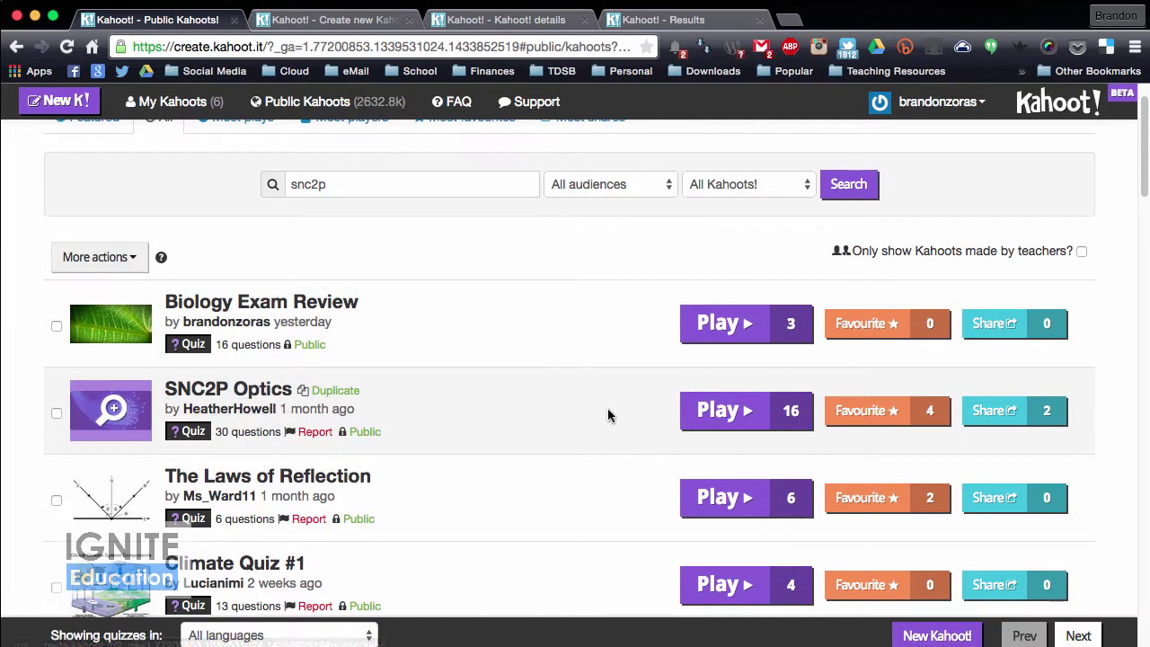
pyautogui.click(262, 391)
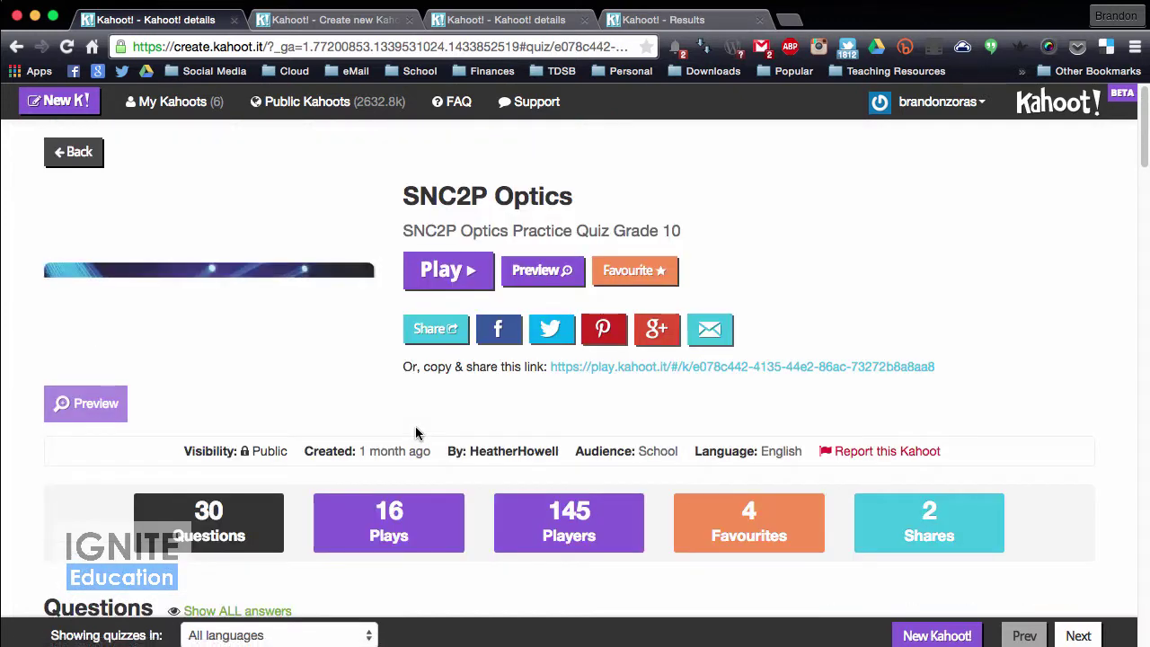
pyautogui.scroll(-7, 415, 431)
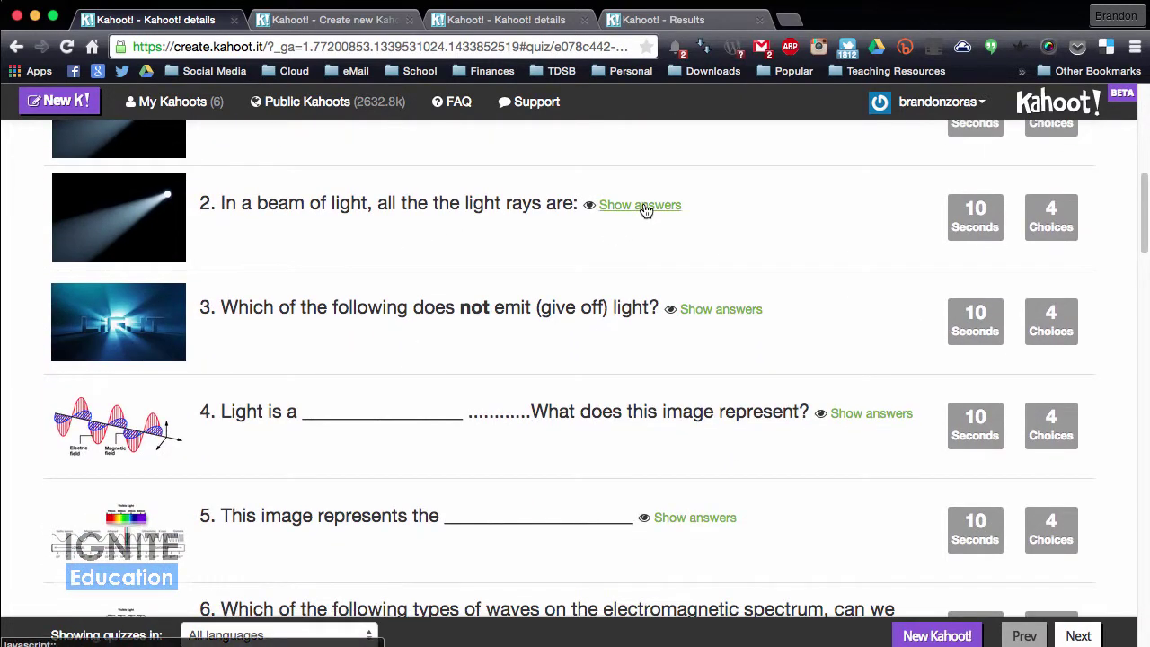
pyautogui.click(640, 205)
pyautogui.scroll(7, 563, 238)
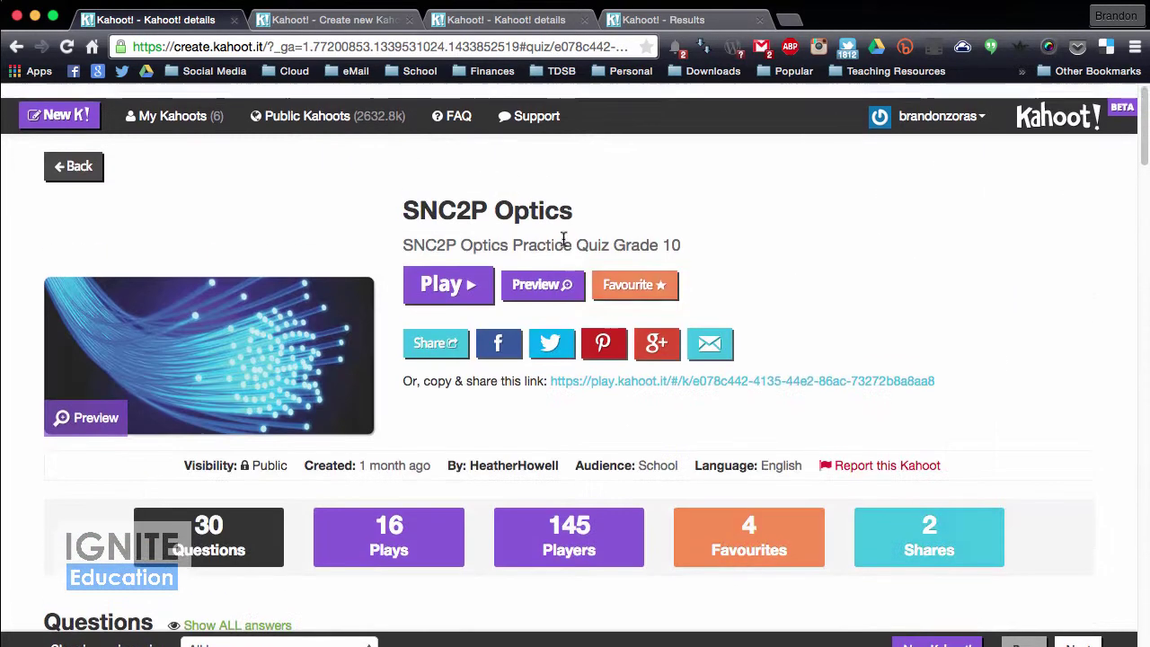
pyautogui.scroll(-4, 816, 482)
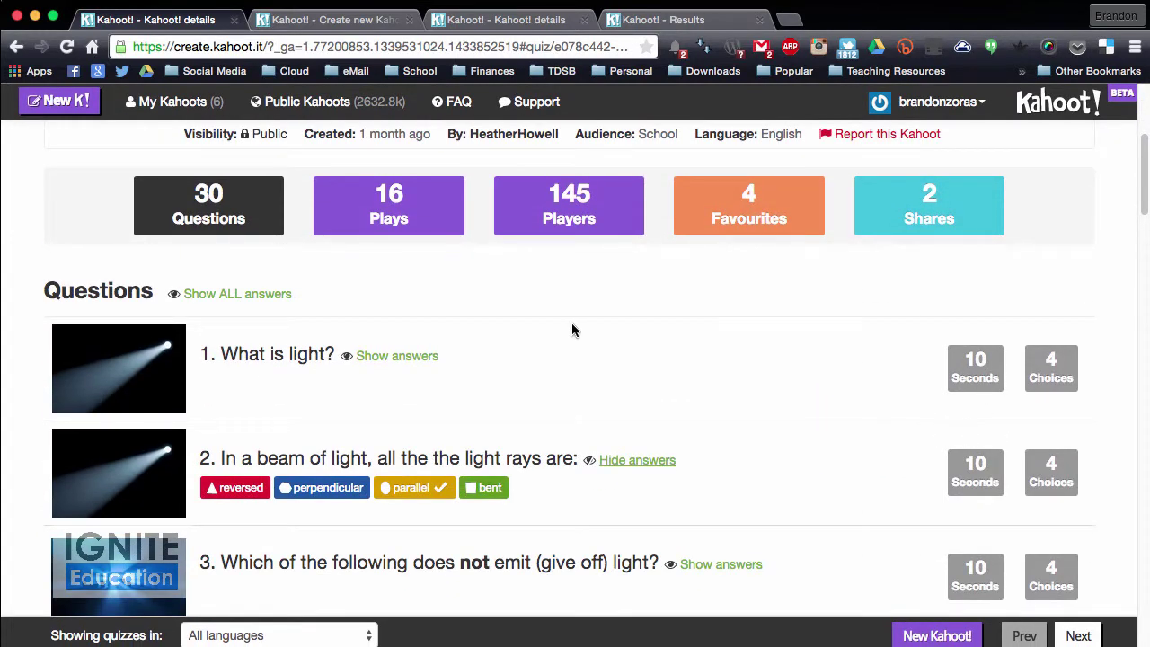
pyautogui.scroll(4, 566, 325)
pyautogui.click(328, 7)
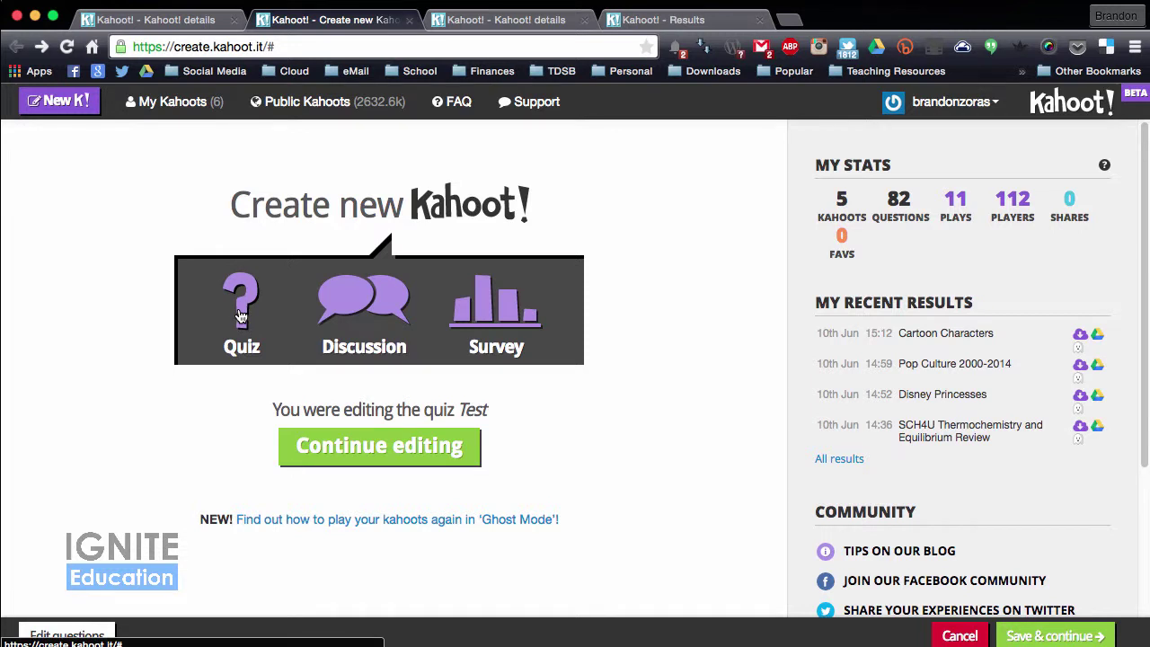
# Step: Start a new quiz named Frog
pyautogui.click(240, 316)
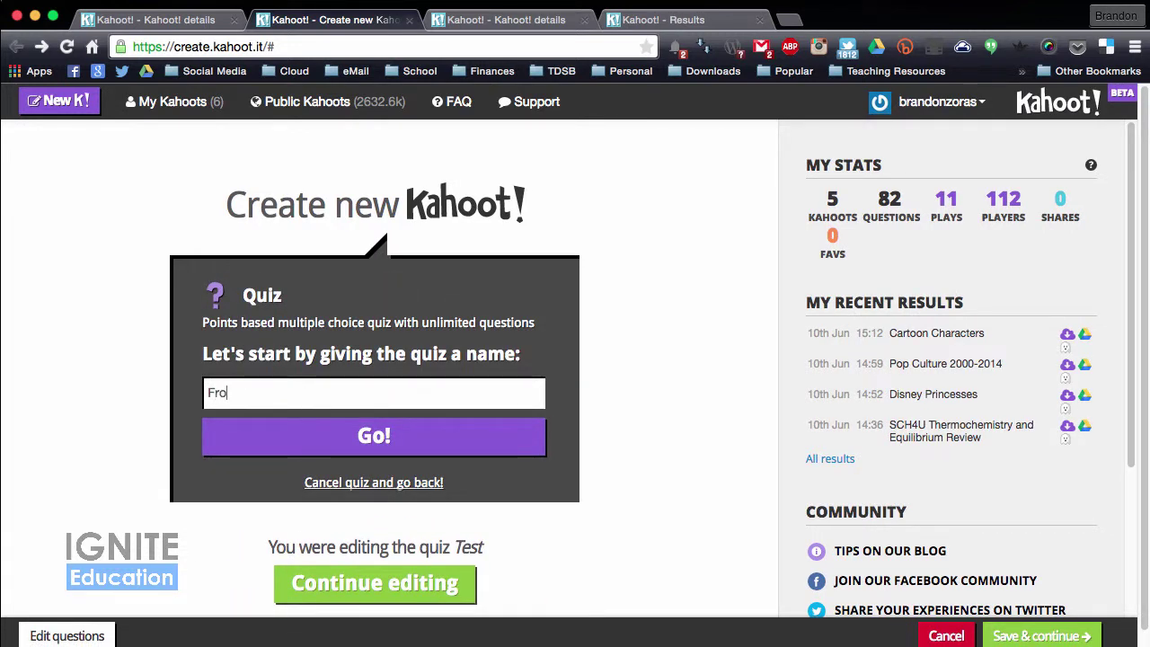
pyautogui.click(377, 439)
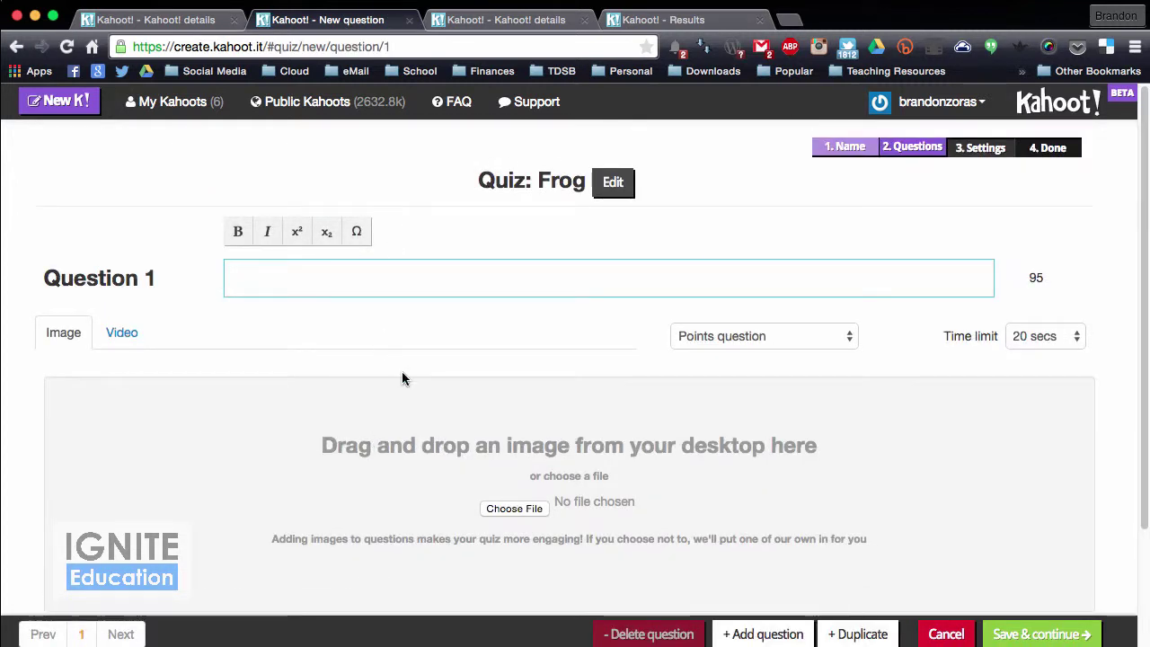
pyautogui.scroll(-1, 402, 371)
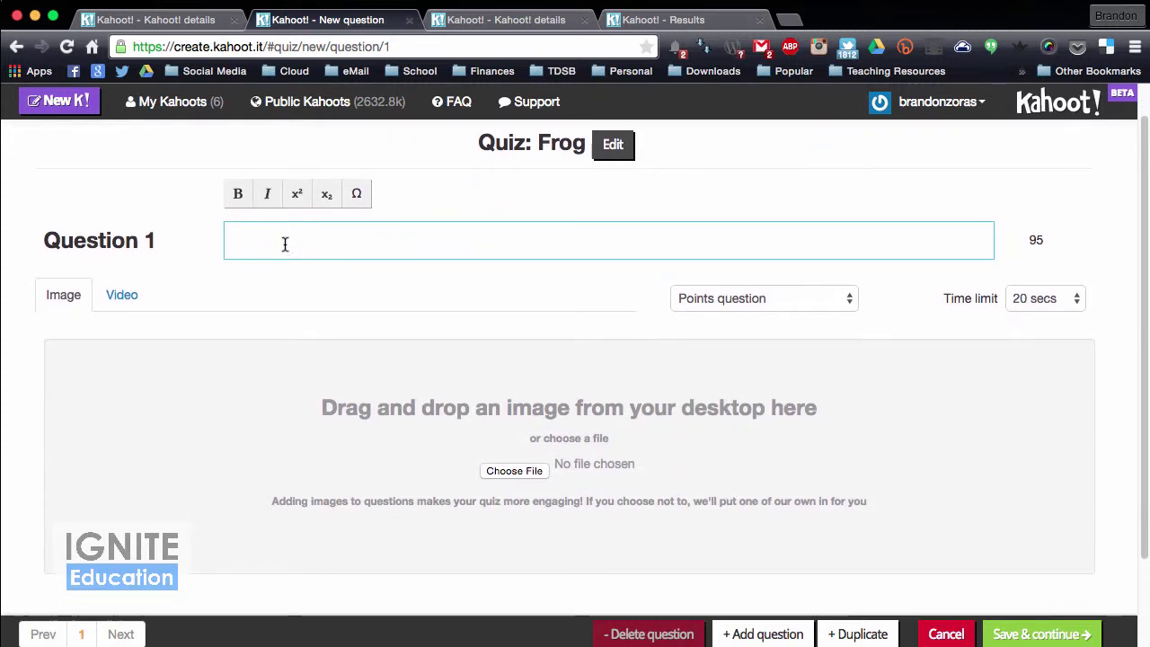
pyautogui.scroll(-3, 324, 269)
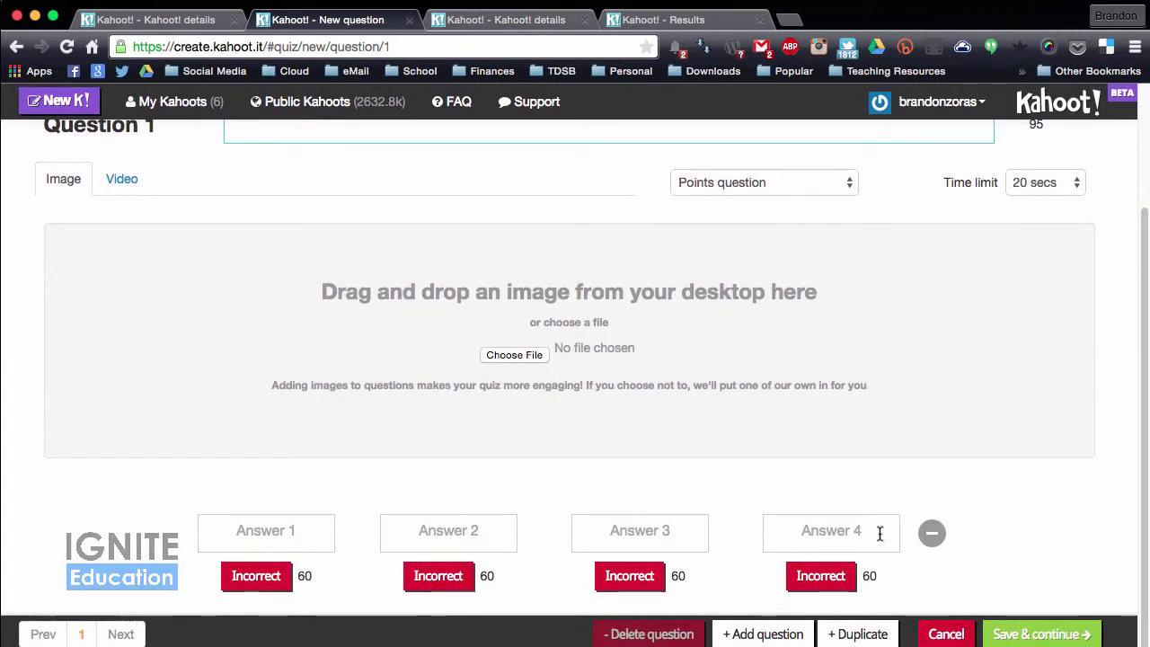
# Step: Remove the third and fourth answer slots, add both back, and select the Question 1 field
pyautogui.click(931, 536)
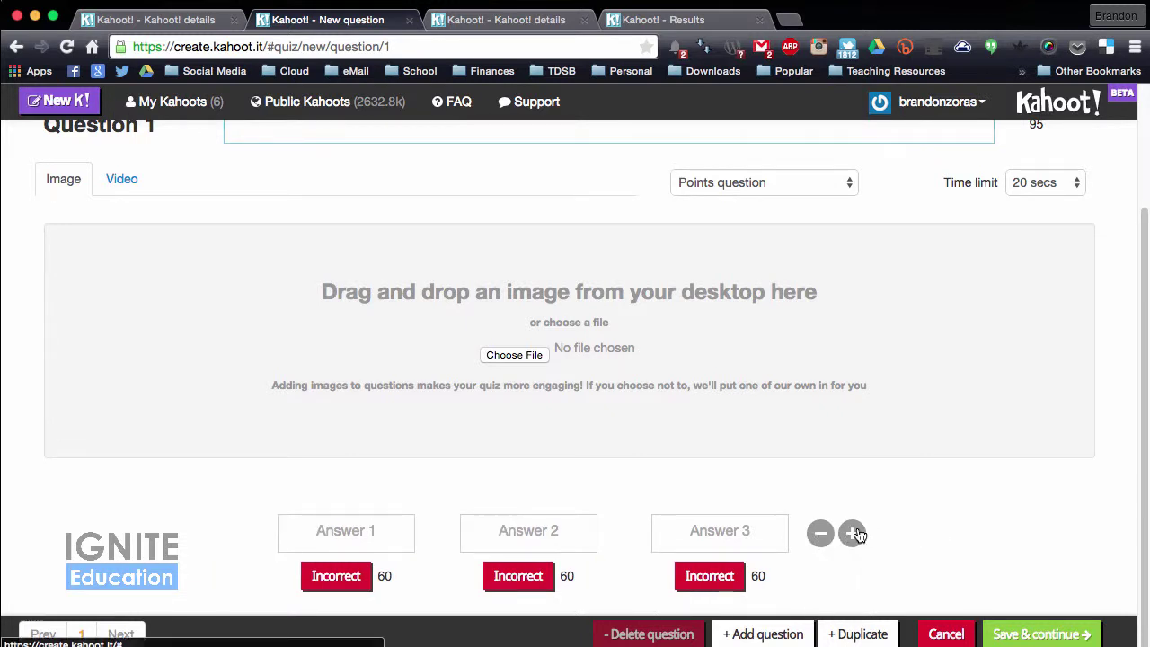
pyautogui.click(821, 533)
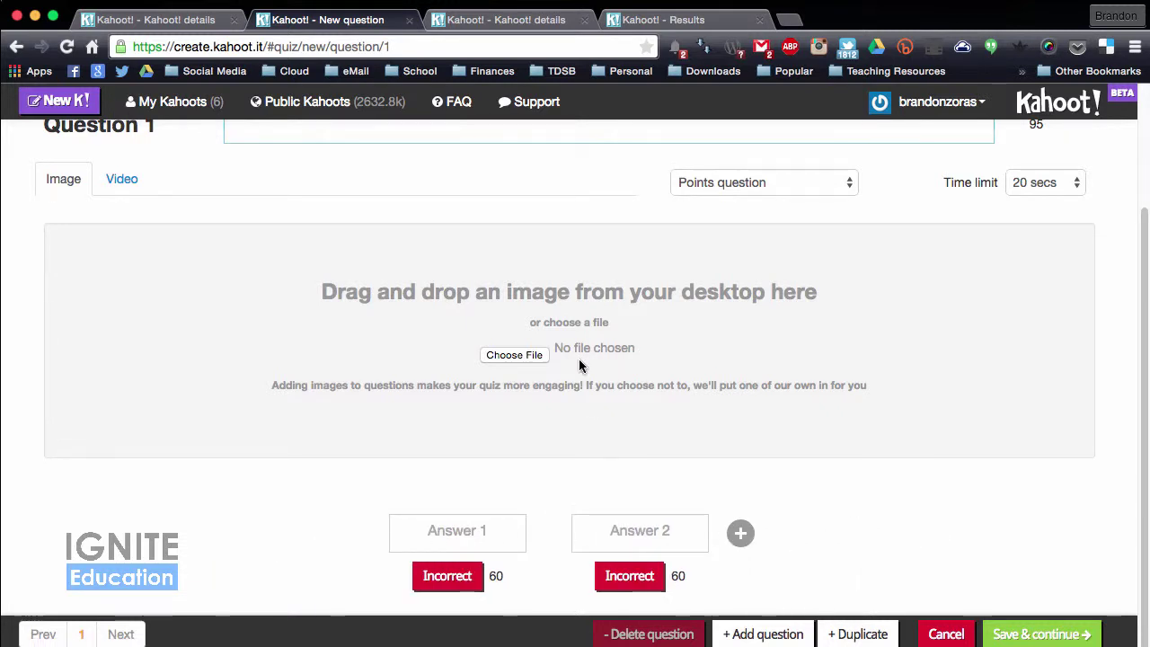
pyautogui.scroll(2, 575, 359)
pyautogui.scroll(-2, 731, 570)
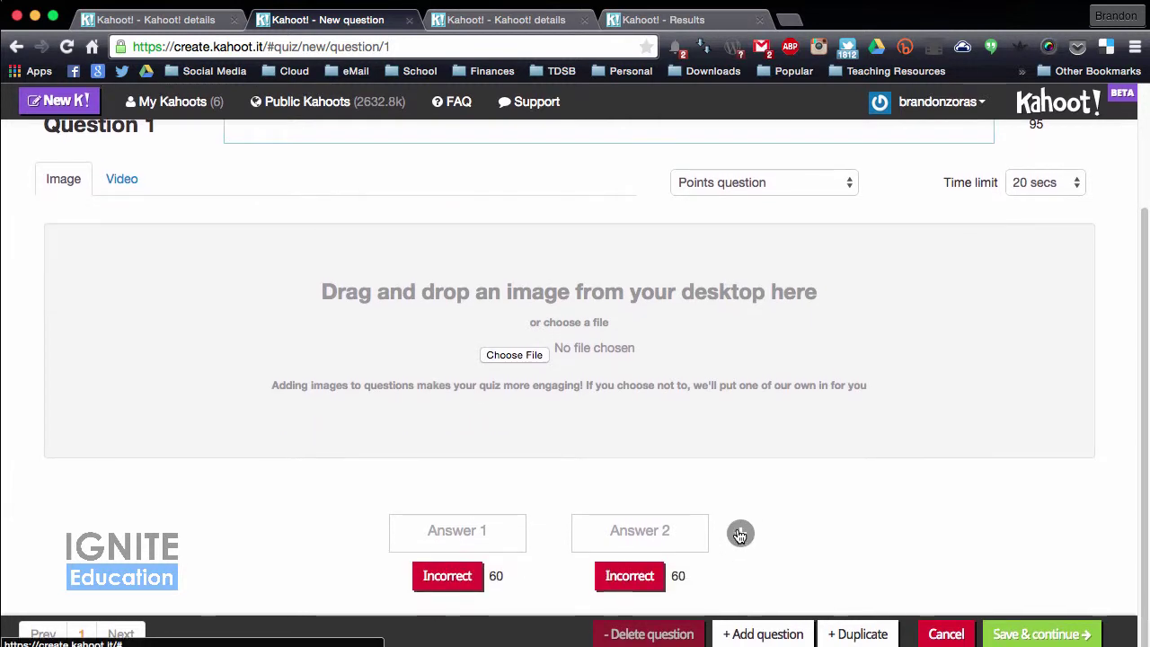
pyautogui.click(739, 531)
pyautogui.click(849, 534)
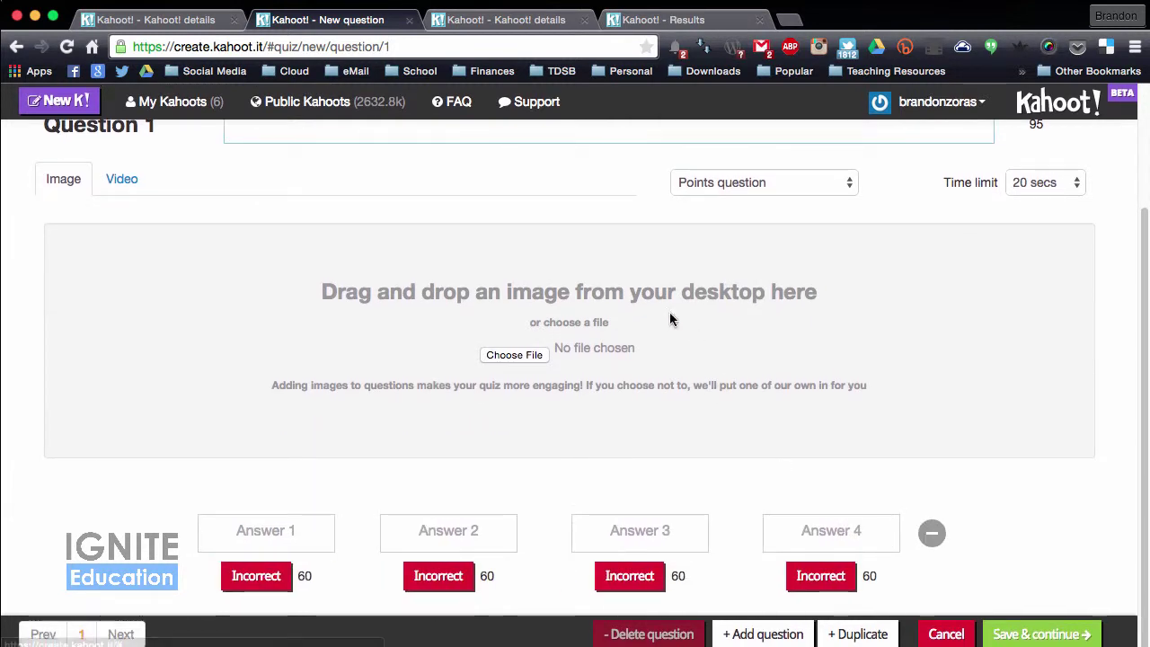
pyautogui.scroll(5, 690, 346)
pyautogui.click(423, 281)
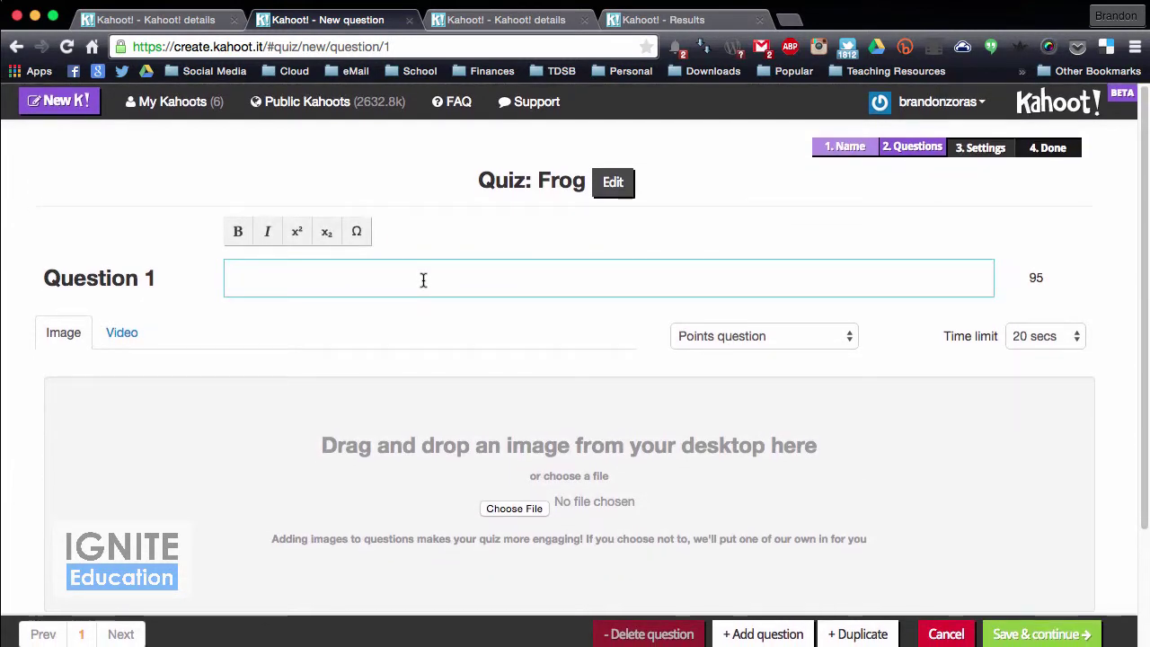
# Step: Write the question 'Which part of the frog is this?' mentioning 'pointing', with circ1.jpg as its image
pyautogui.write('W')
pyautogui.write('hich part of th')
pyautogui.write('e frog i')
pyautogui.write('s this?')
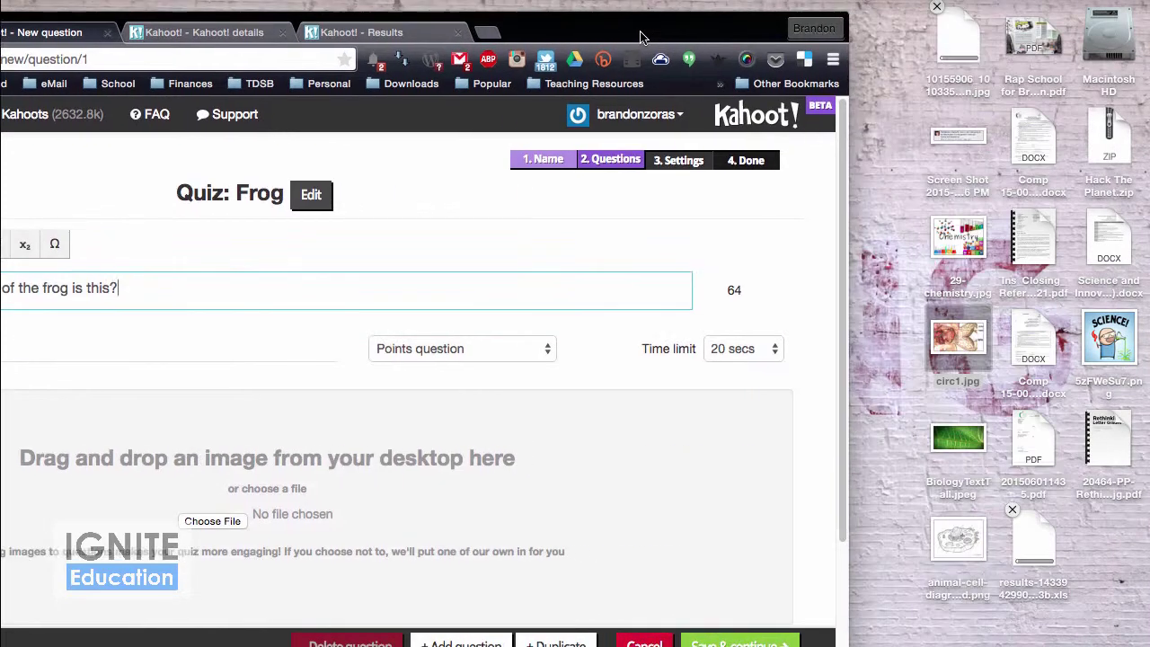
pyautogui.moveTo(945, 336); pyautogui.dragTo(431, 472)
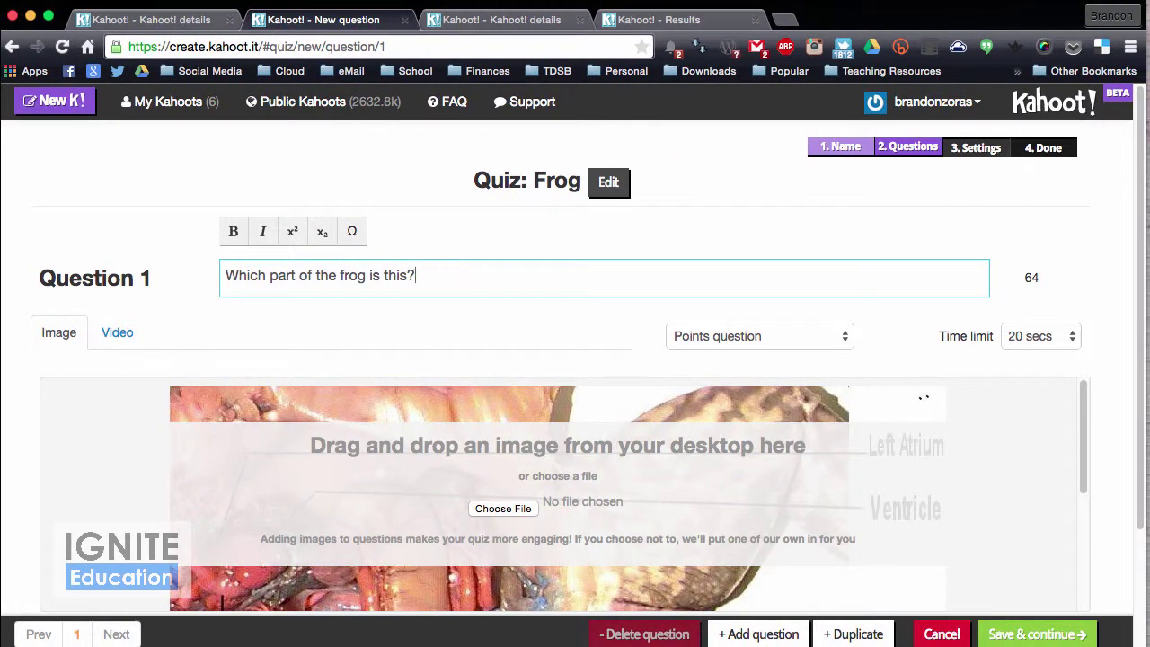
pyautogui.write('pointing to)')
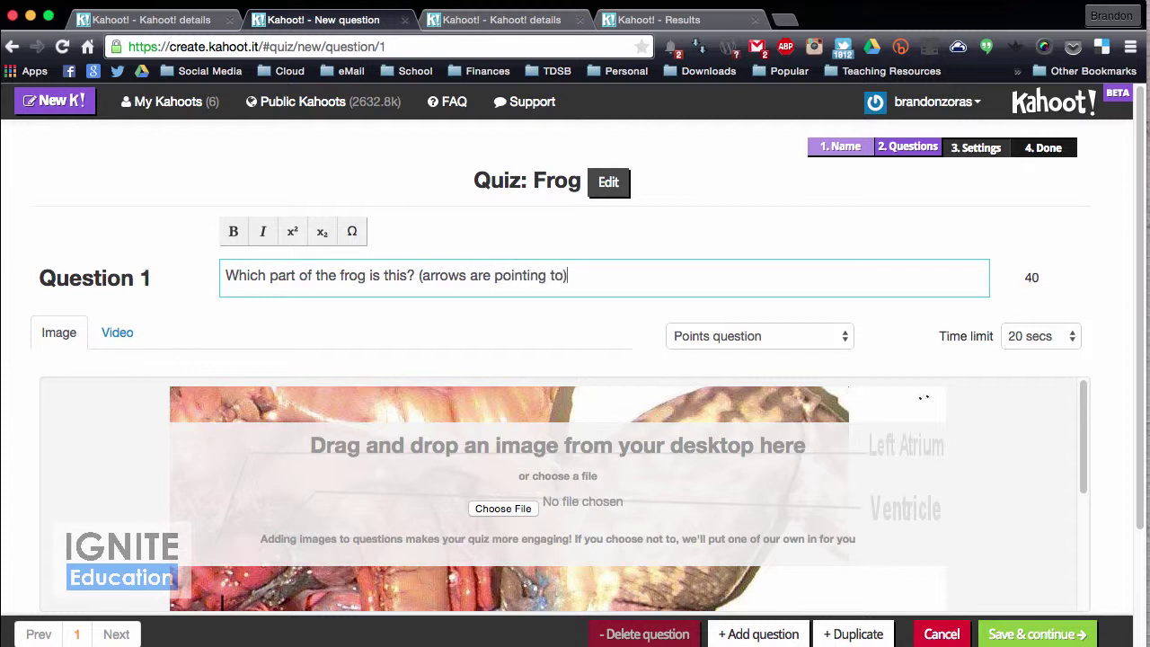
pyautogui.scroll(-3, 230, 469)
# Step: Fill in the four answers: Heart, Lungs, Stomach and Intestines
pyautogui.click(264, 526)
pyautogui.write('Heart')
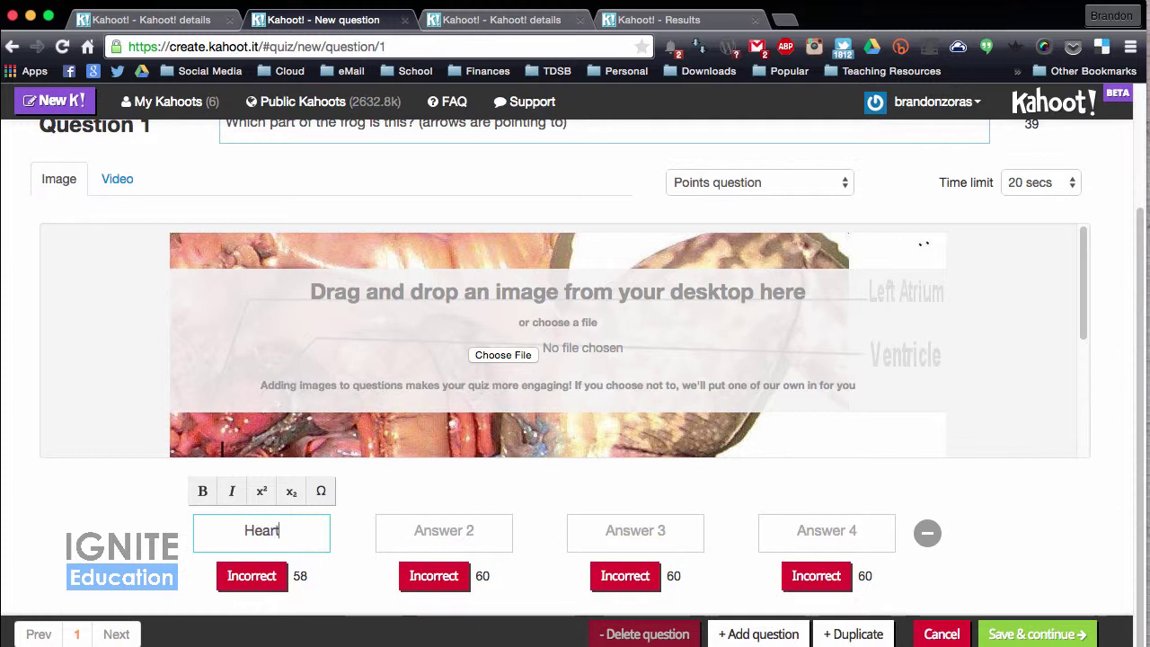
pyautogui.press('Tab')
pyautogui.write('Lungs')
pyautogui.press('Tab')
pyautogui.write('Stomach')
pyautogui.press('Tab')
pyautogui.write('Intestines')
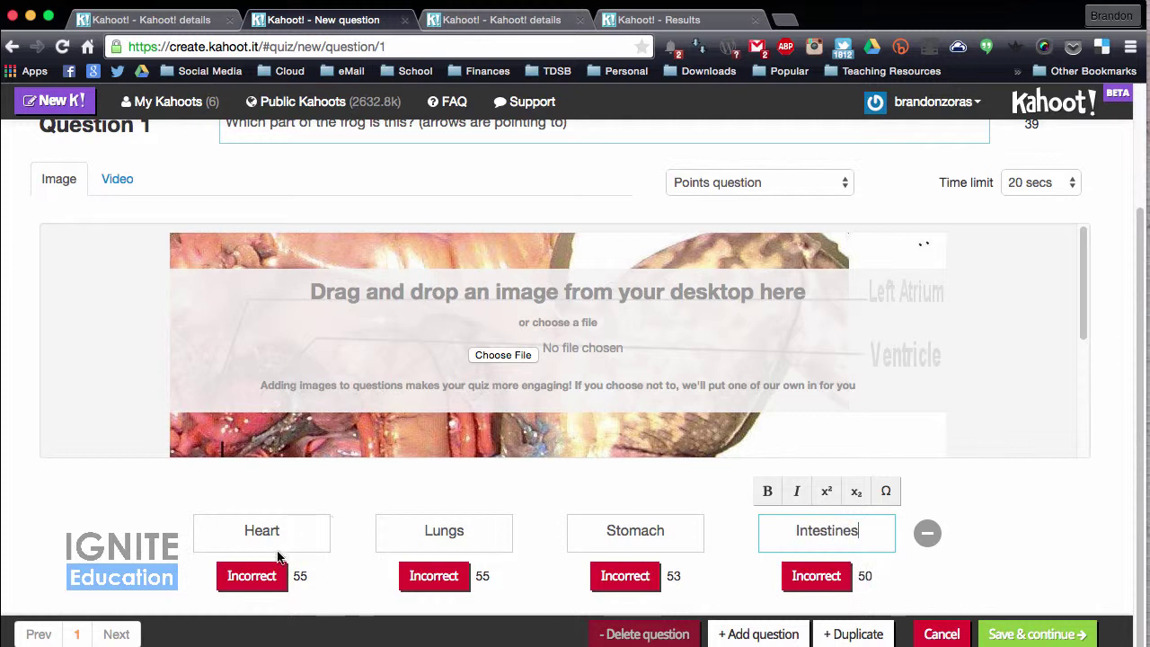
# Step: Mark Heart as the correct answer
pyautogui.click(252, 576)
pyautogui.scroll(3, 614, 380)
pyautogui.scroll(-5, 613, 380)
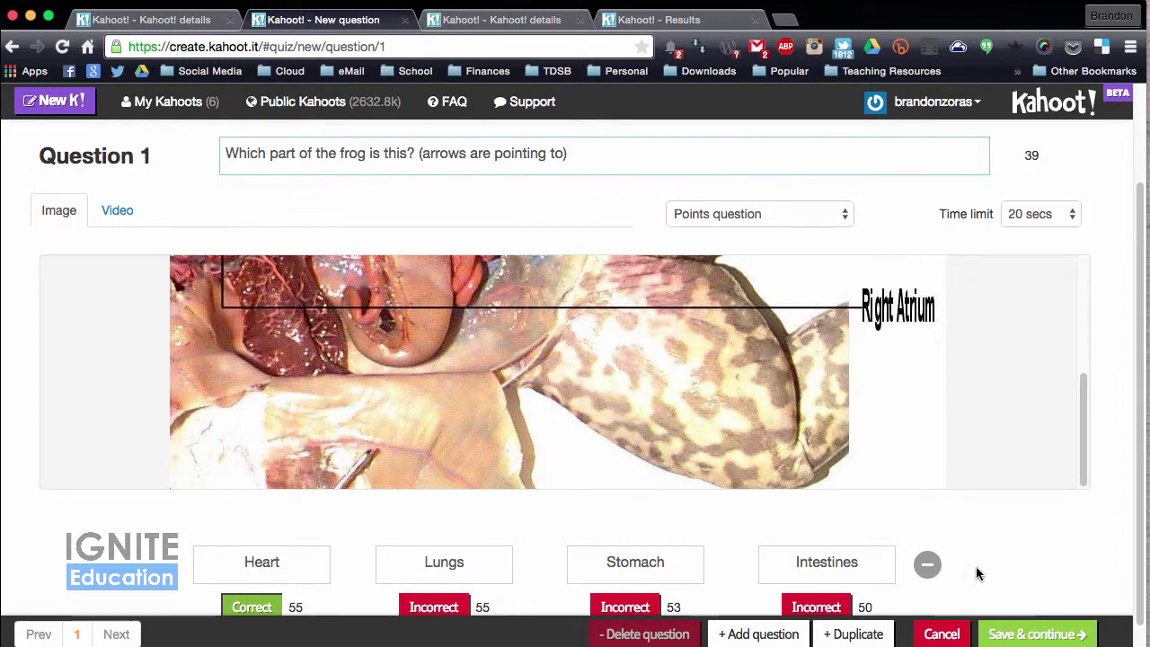
pyautogui.scroll(2, 886, 423)
pyautogui.scroll(3, 886, 415)
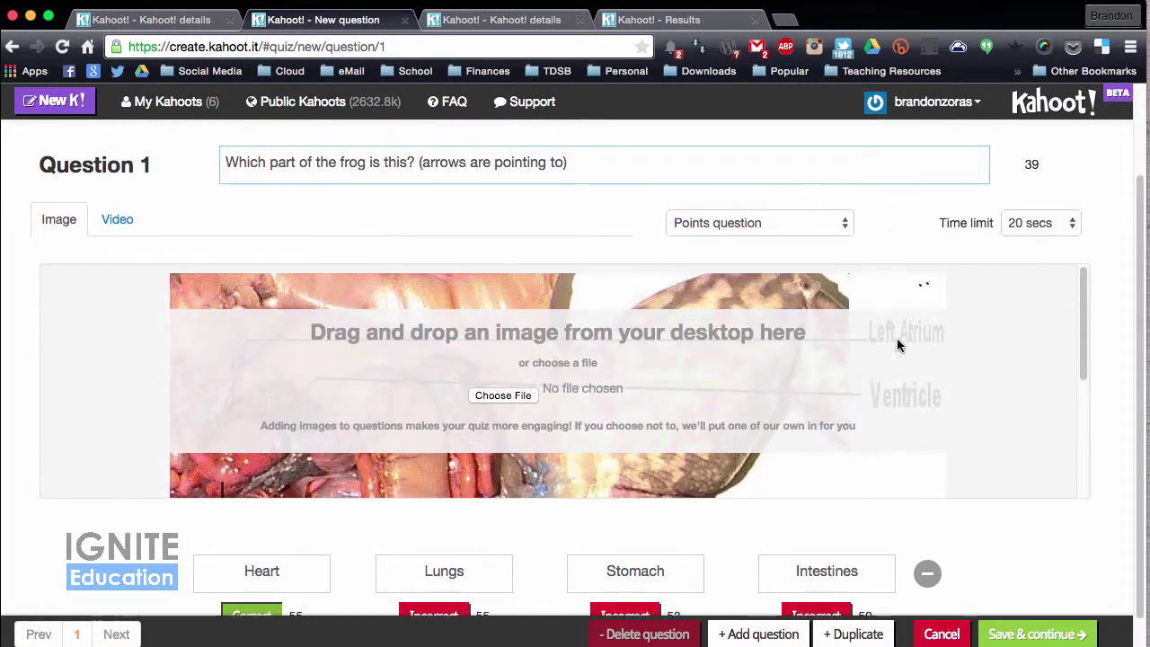
# Step: Set the time limit to 30 secs, keep scoring unchanged, and save the question
pyautogui.click(798, 225)
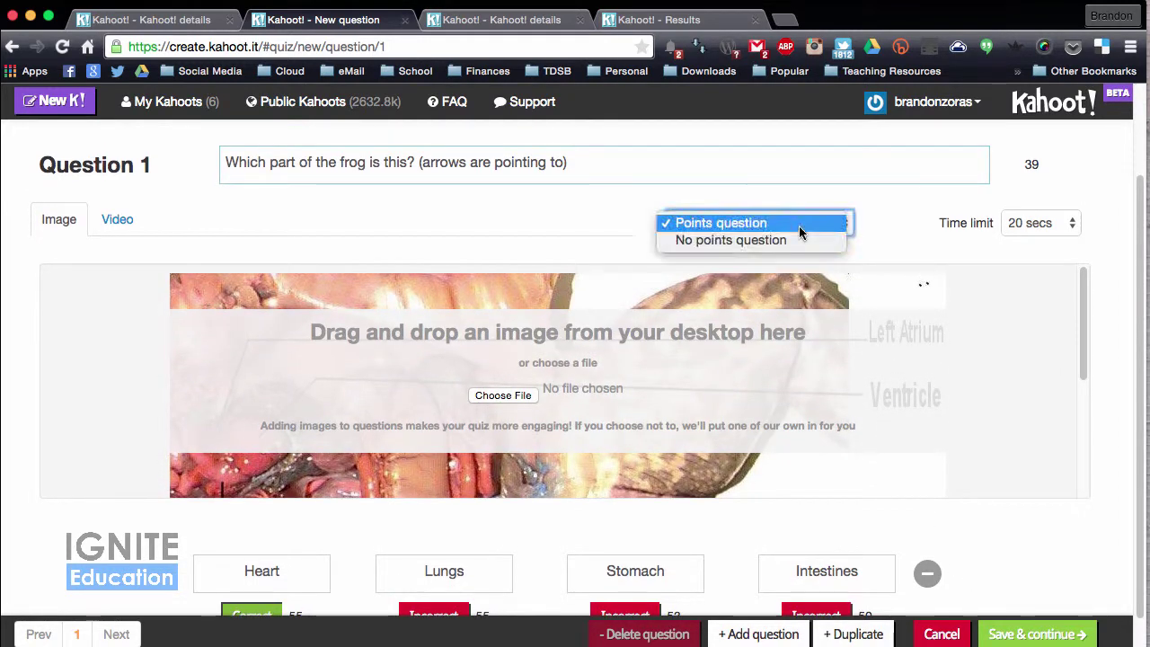
pyautogui.click(901, 216)
pyautogui.click(1042, 230)
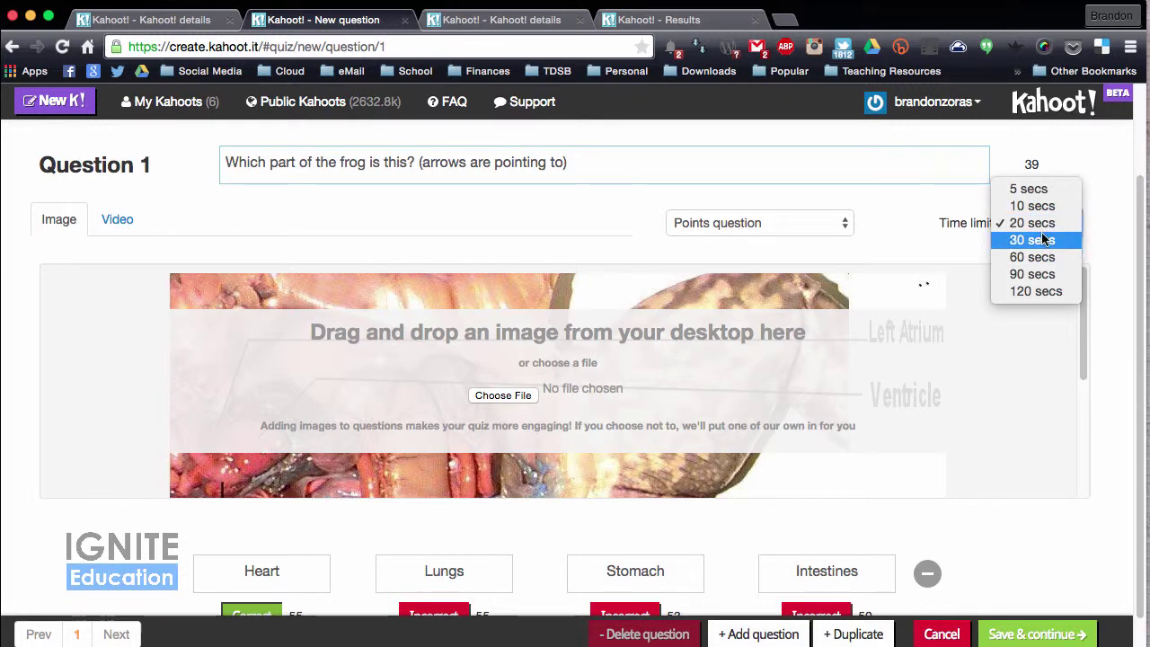
pyautogui.click(1031, 240)
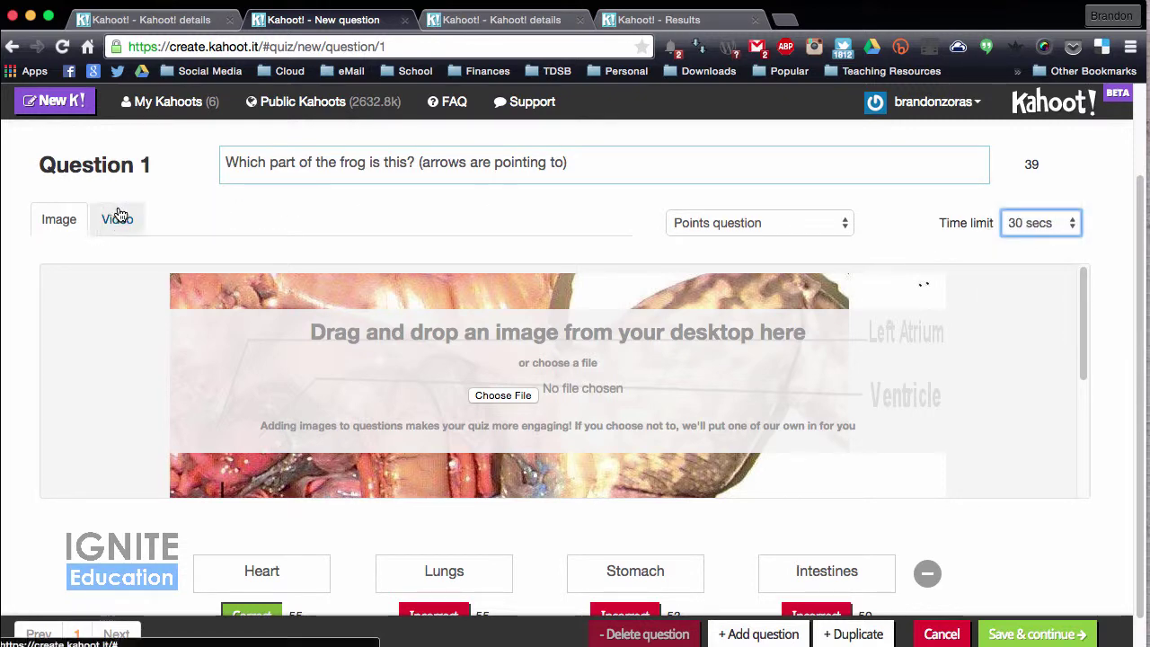
pyautogui.scroll(-1, 519, 314)
pyautogui.scroll(-3, 519, 314)
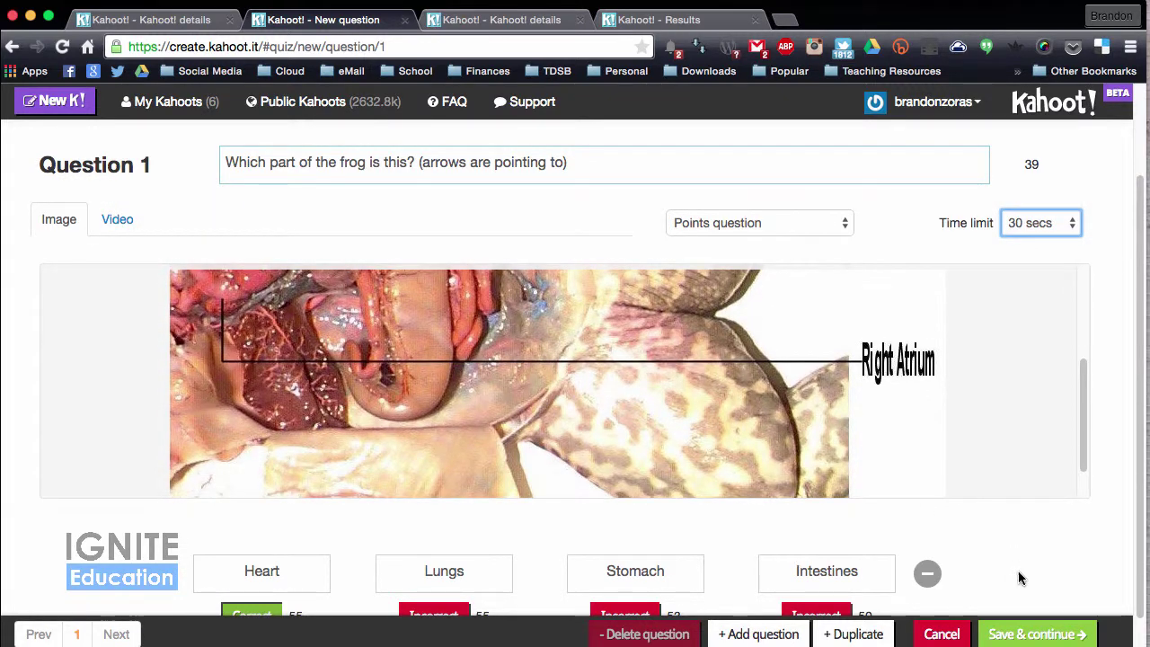
pyautogui.click(1016, 634)
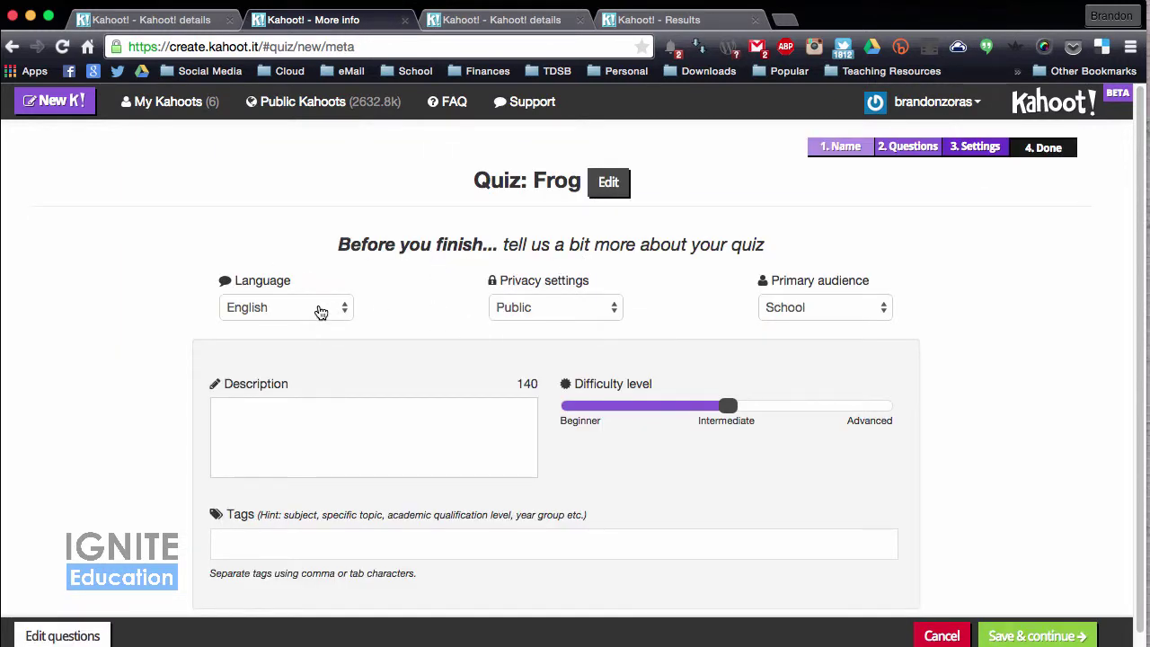
# Step: Make the quiz private with School as its audience and difficulty lowered toward Beginner
pyautogui.click(578, 311)
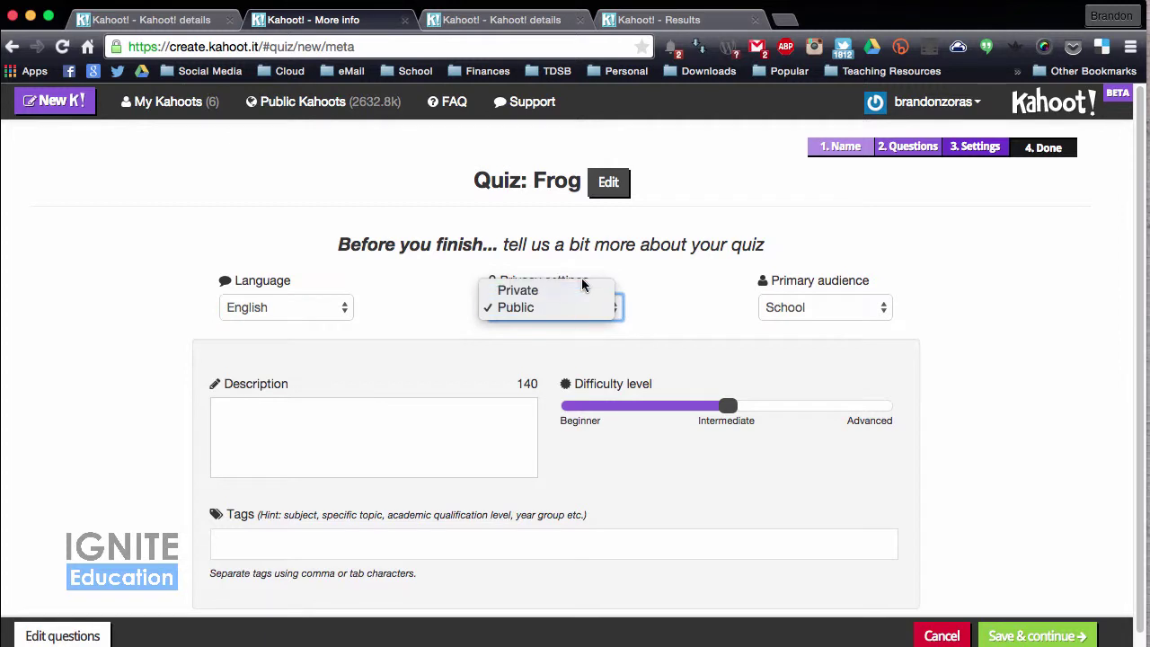
pyautogui.click(588, 306)
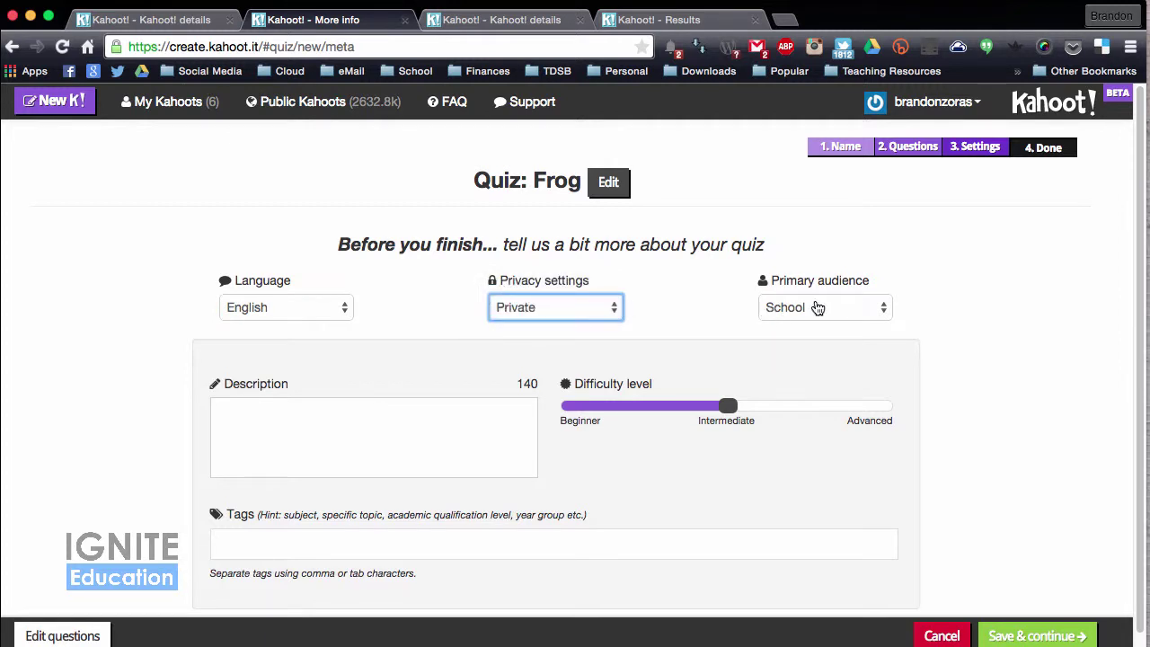
pyautogui.click(813, 306)
pyautogui.click(976, 332)
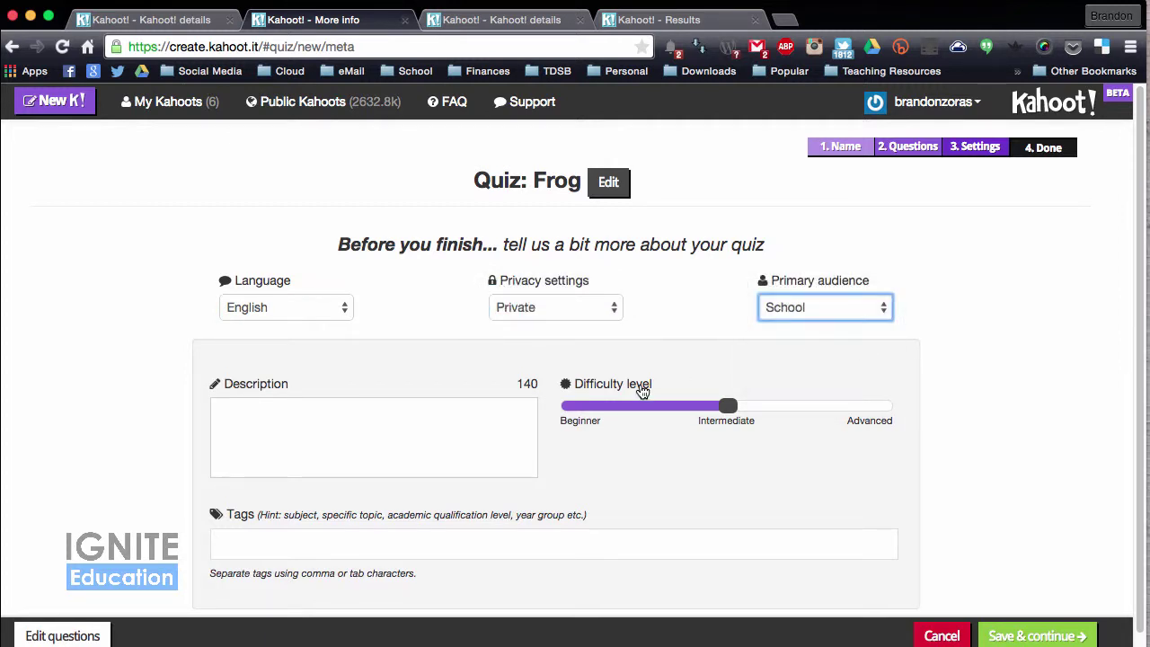
pyautogui.moveTo(728, 406); pyautogui.dragTo(629, 422)
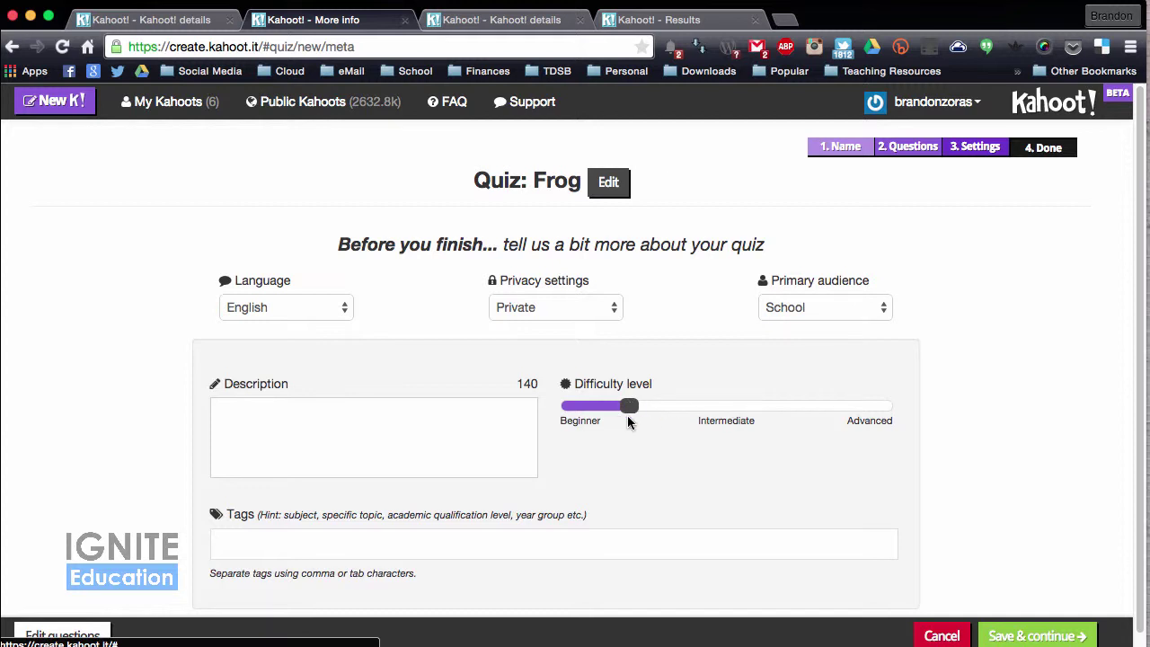
# Step: Add the description 'Frog Dissection' and the tag Frog, then save the settings
pyautogui.click(424, 435)
pyautogui.write('Frog Dissec')
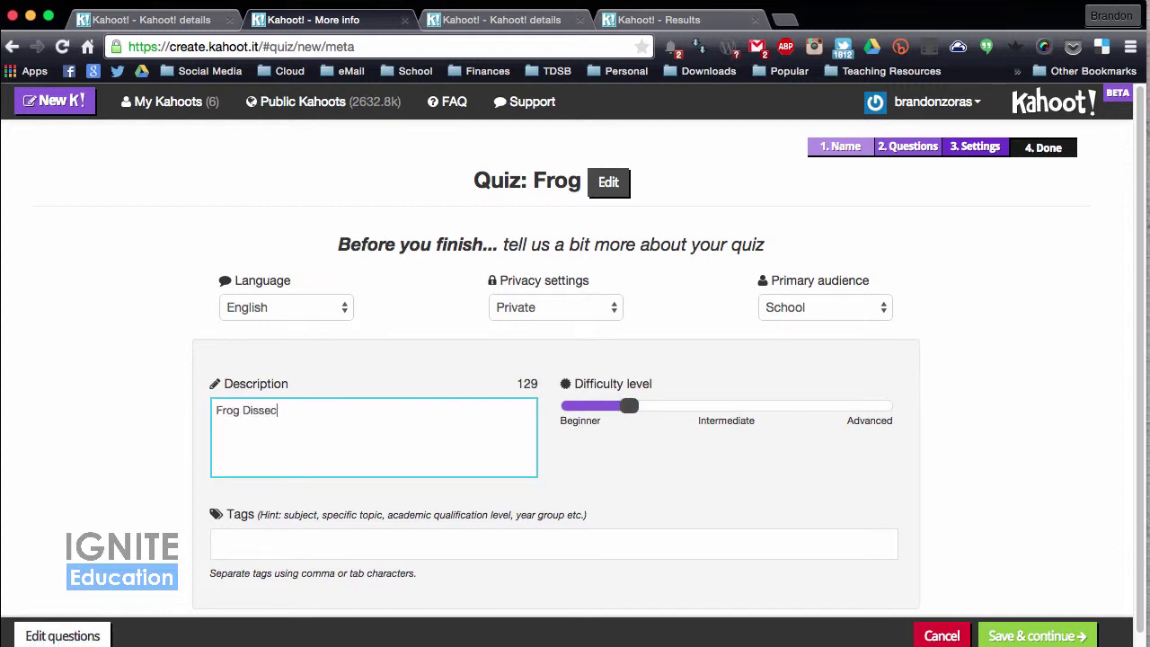
pyautogui.write('tion')
pyautogui.scroll(-1, 404, 488)
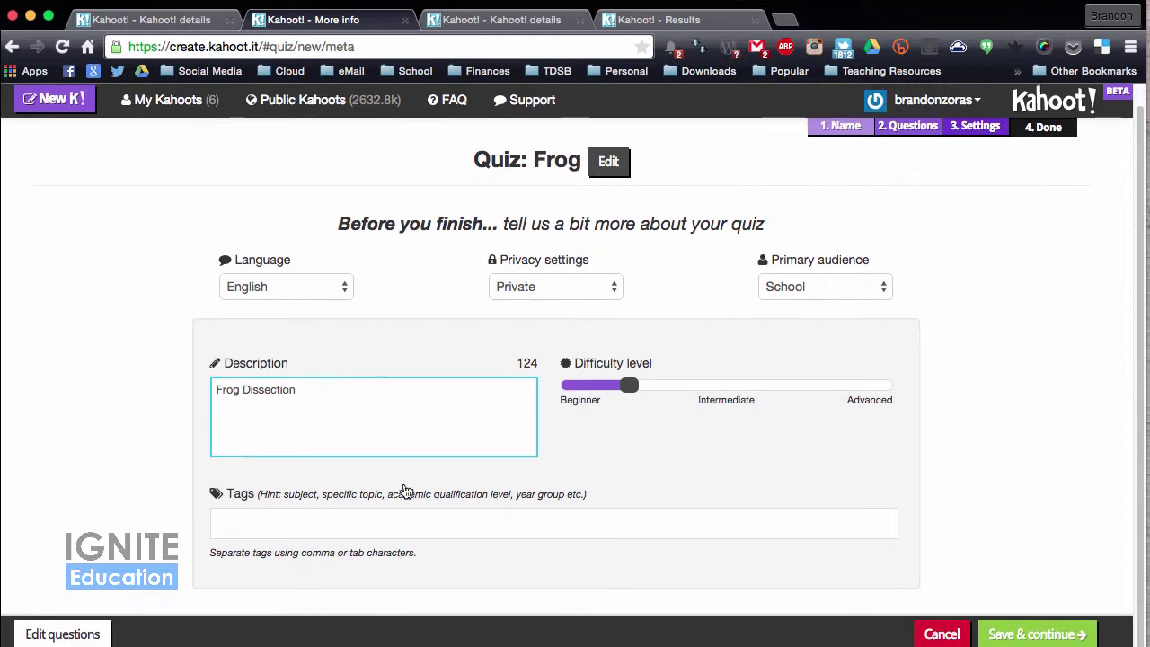
pyautogui.click(363, 528)
pyautogui.write('Frong')
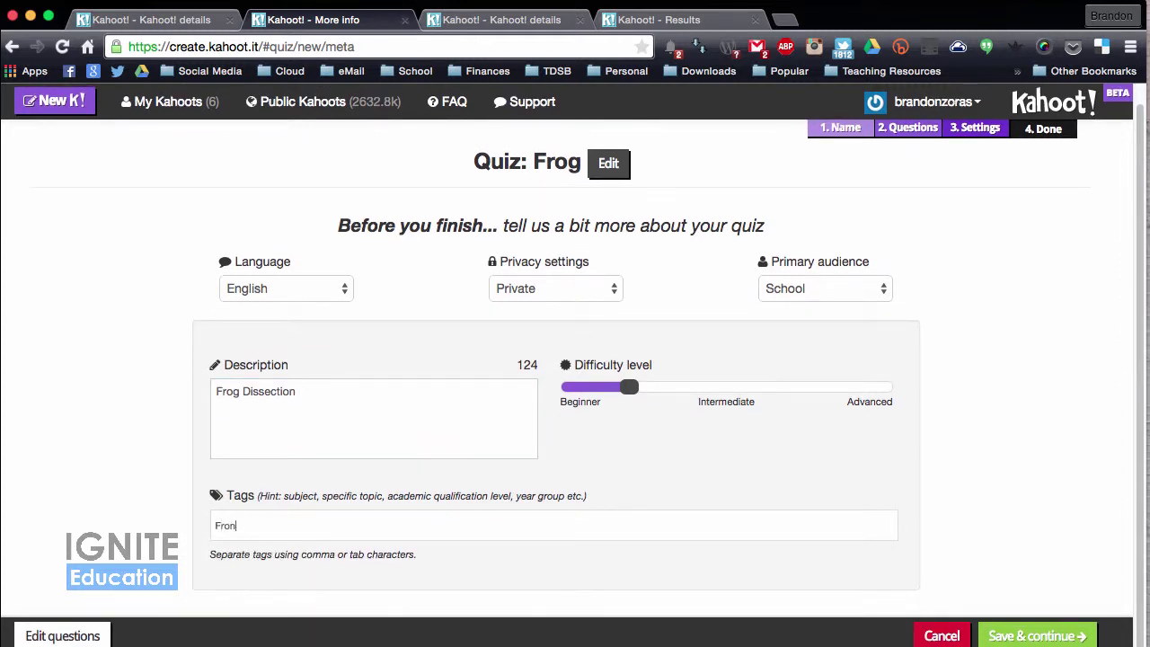
pyautogui.press('BackSpace')
pyautogui.write('g')
pyautogui.press('Return')
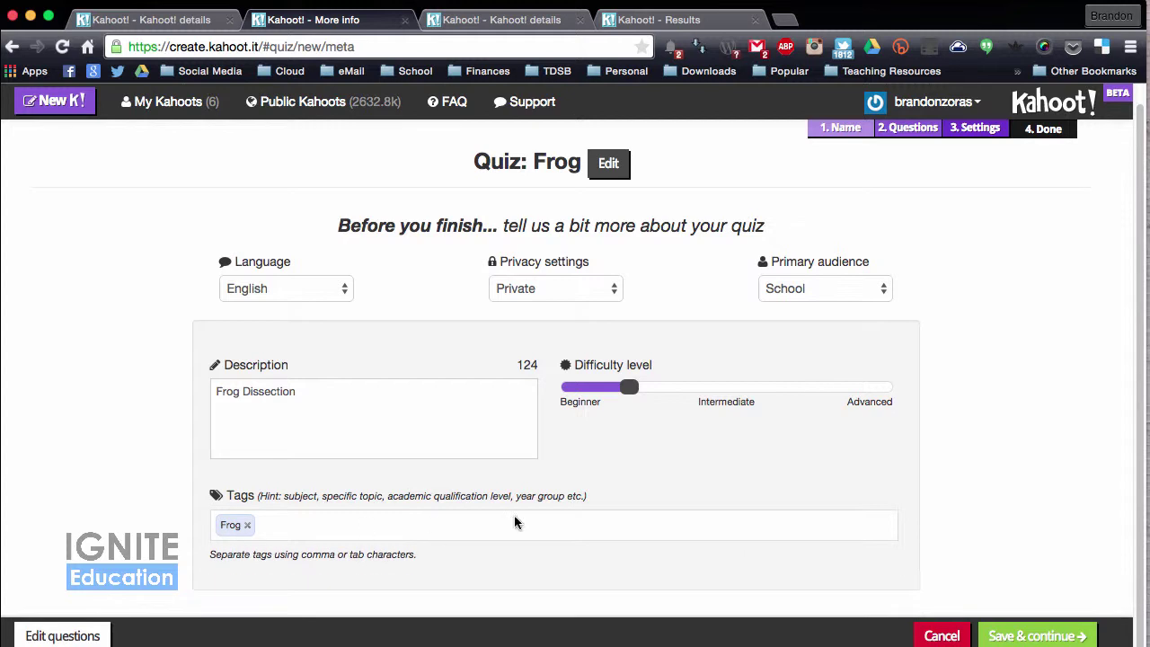
pyautogui.click(999, 635)
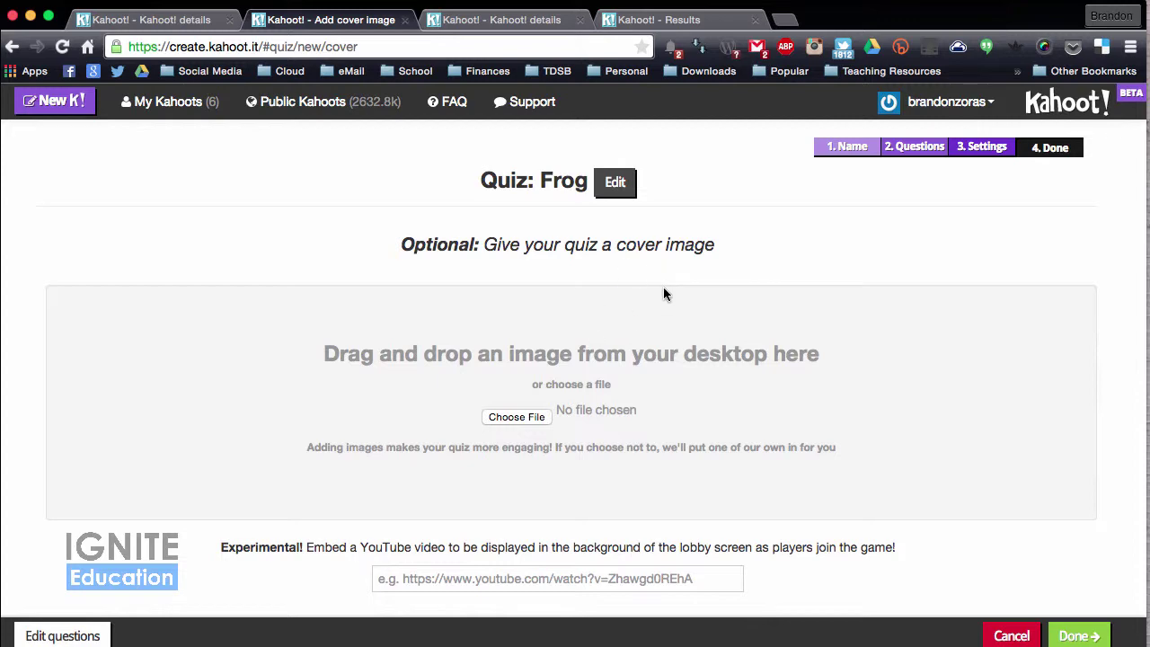
# Step: Drag the SCIENCE image from the desktop in as the cover and finish the quiz
pyautogui.moveTo(849, 24); pyautogui.dragTo(695, 24)
pyautogui.moveTo(1109, 336); pyautogui.dragTo(595, 381)
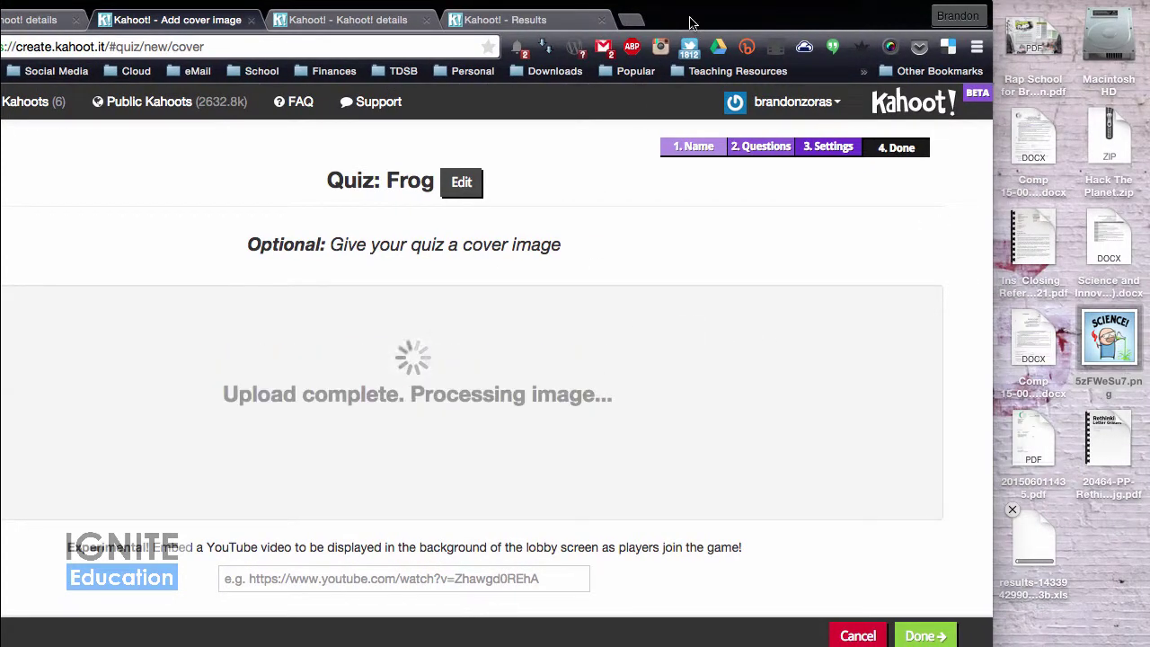
pyautogui.moveTo(727, 22); pyautogui.dragTo(885, 25)
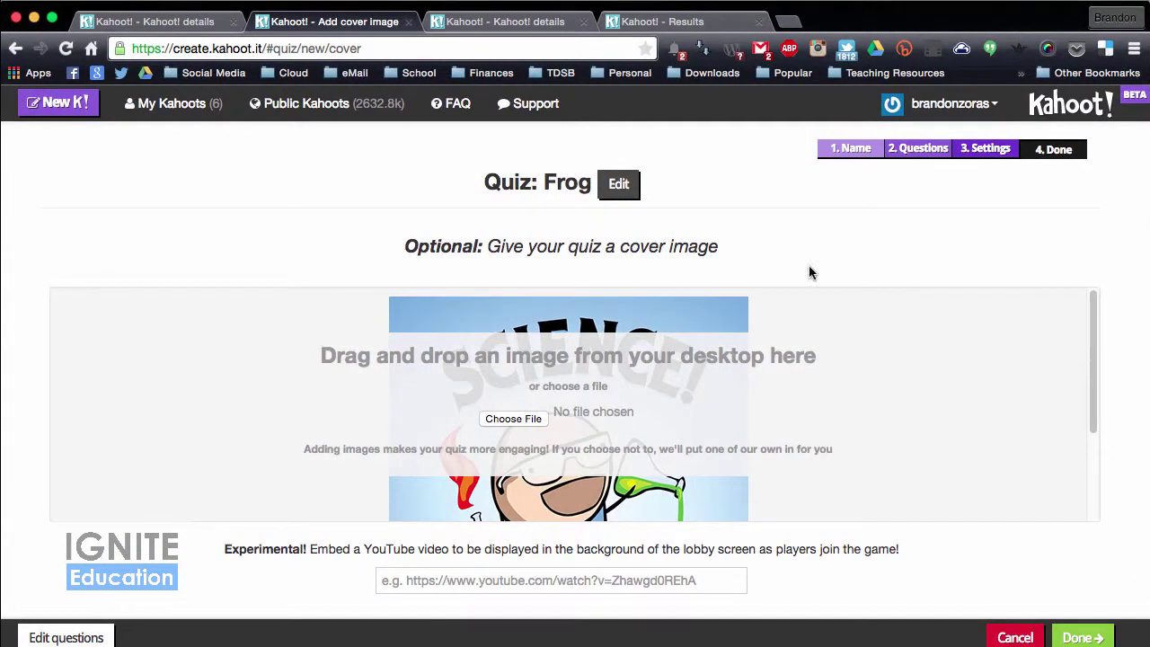
pyautogui.scroll(-3, 780, 345)
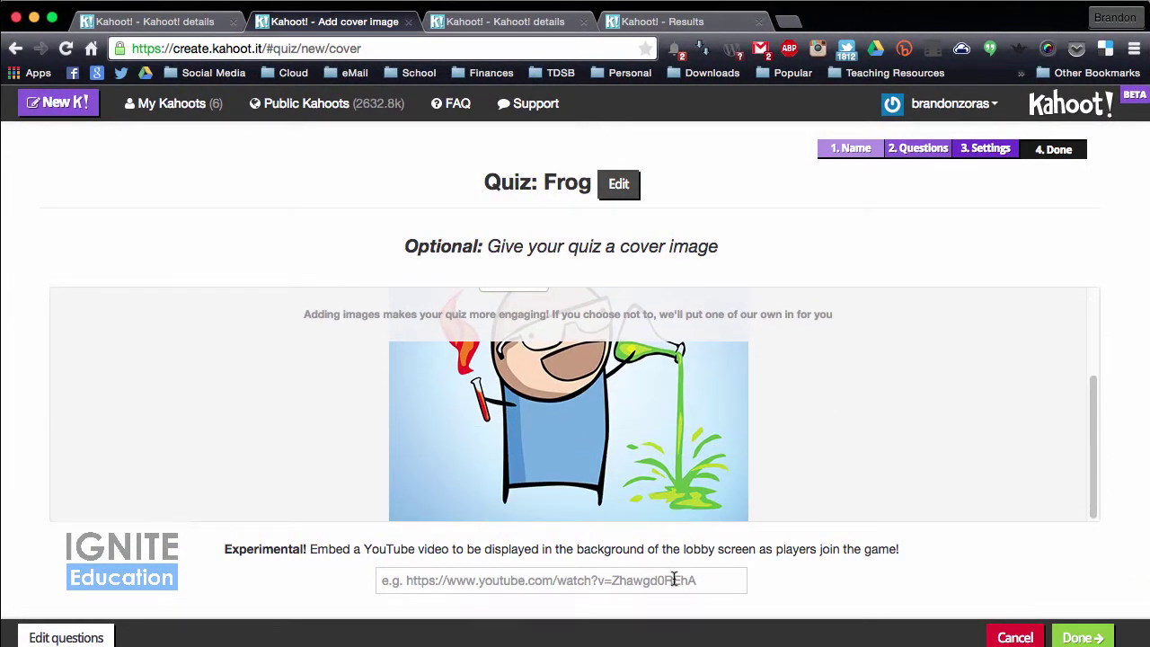
pyautogui.click(1078, 636)
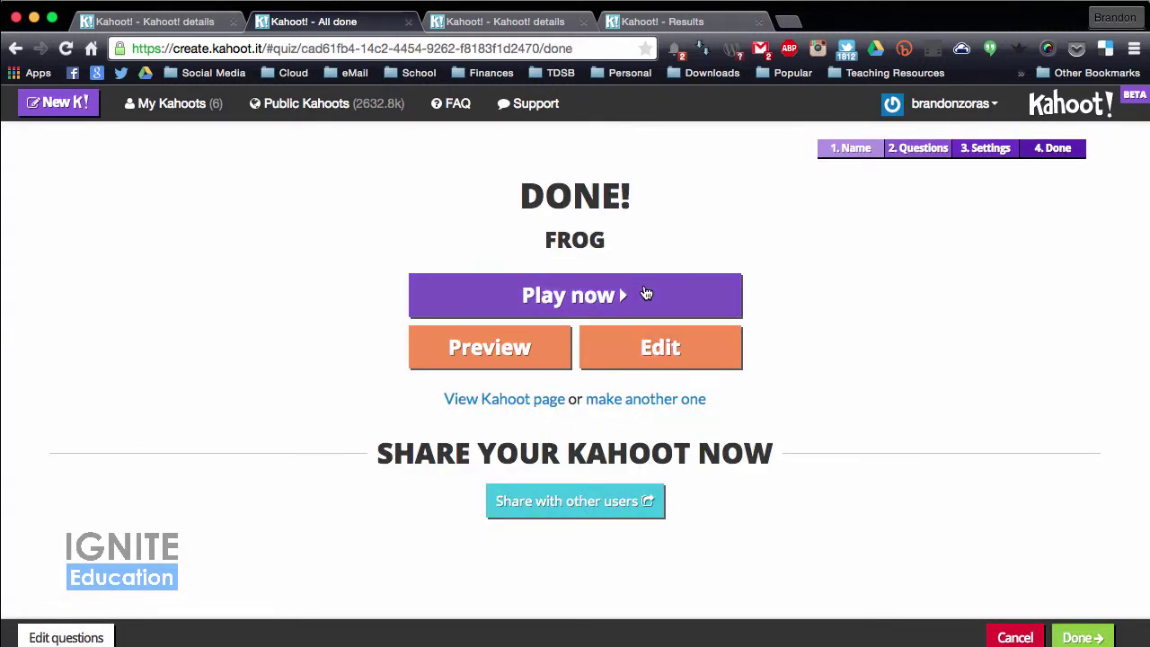
# Step: Open a preview of the Frog quiz from the Done page
pyautogui.click(497, 349)
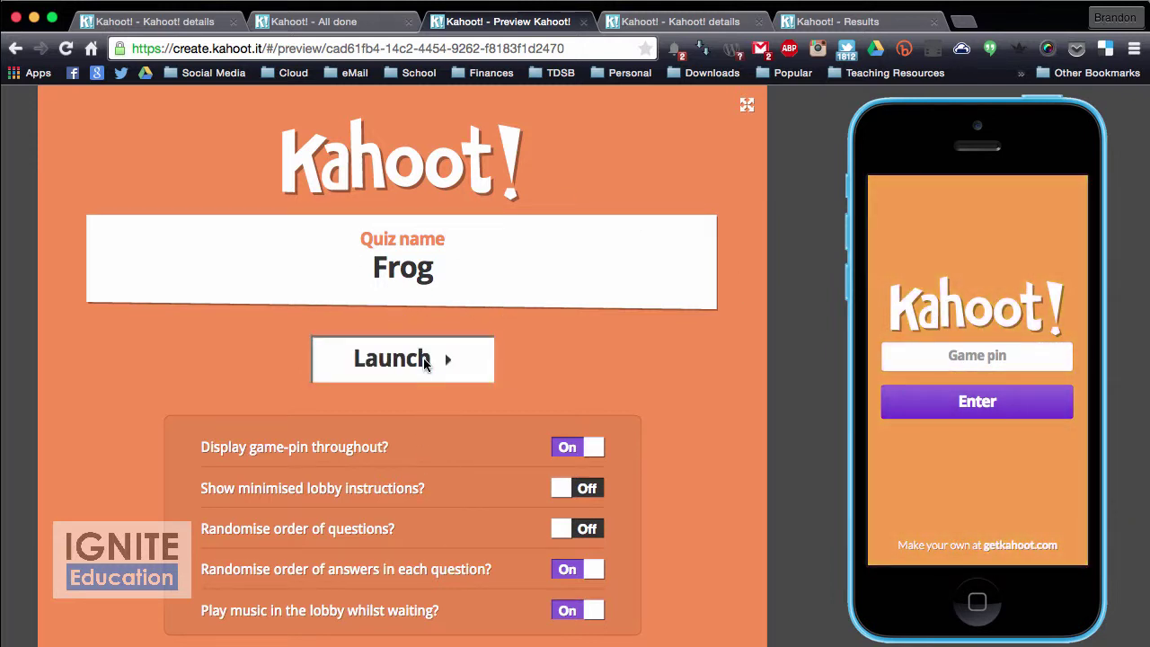
# Step: Launch the preview lobby with sound muted and join from the phone using the game pin and a nickname
pyautogui.click(423, 359)
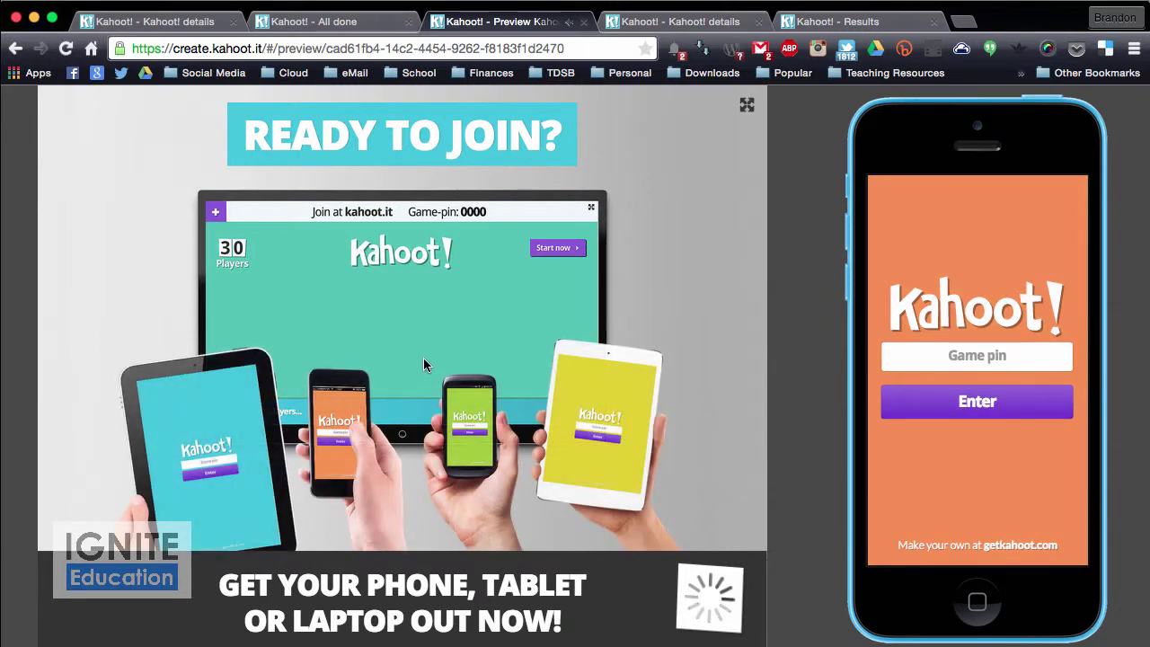
pyautogui.press('XF86AudioMute')
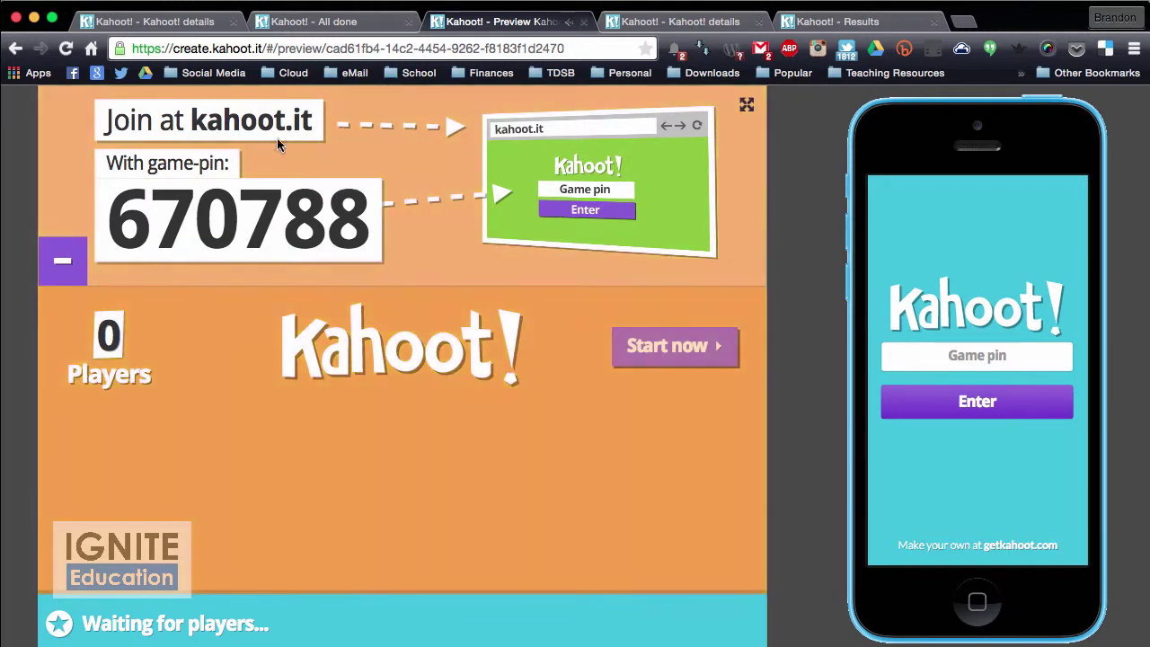
pyautogui.click(949, 355)
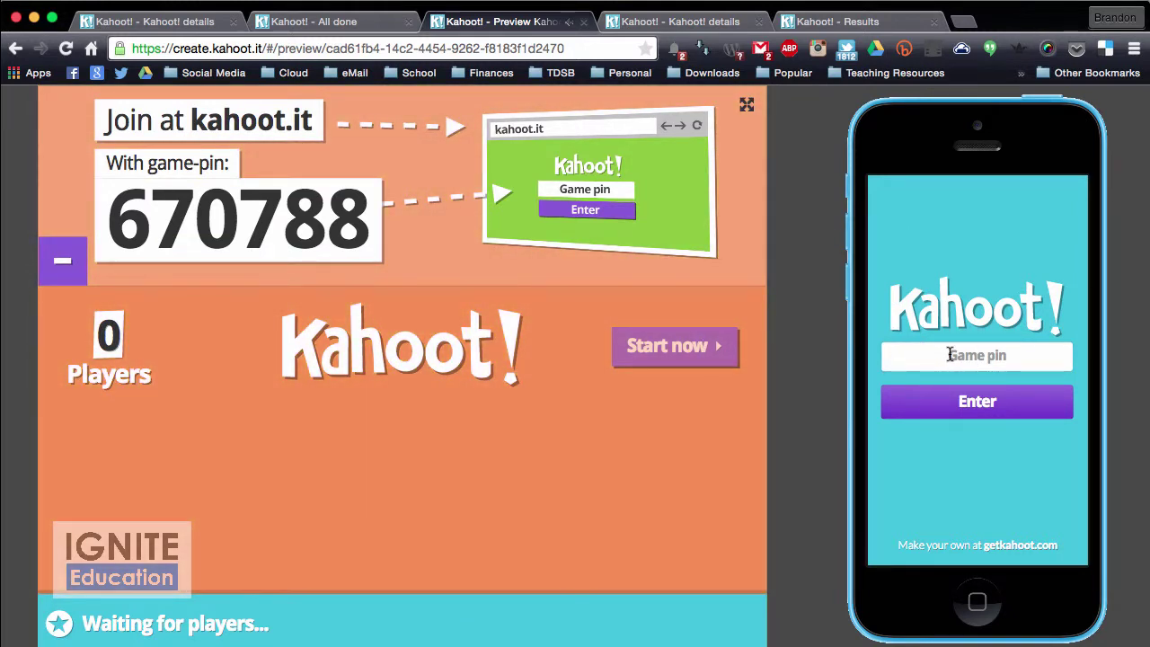
pyautogui.write('670')
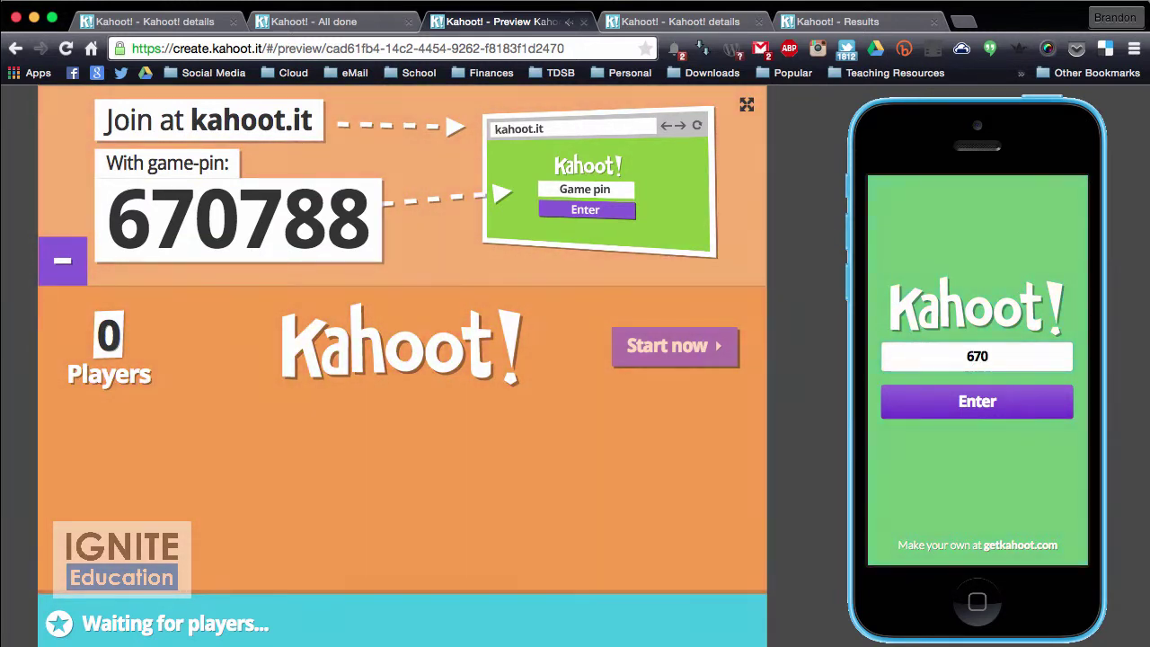
pyautogui.write('788')
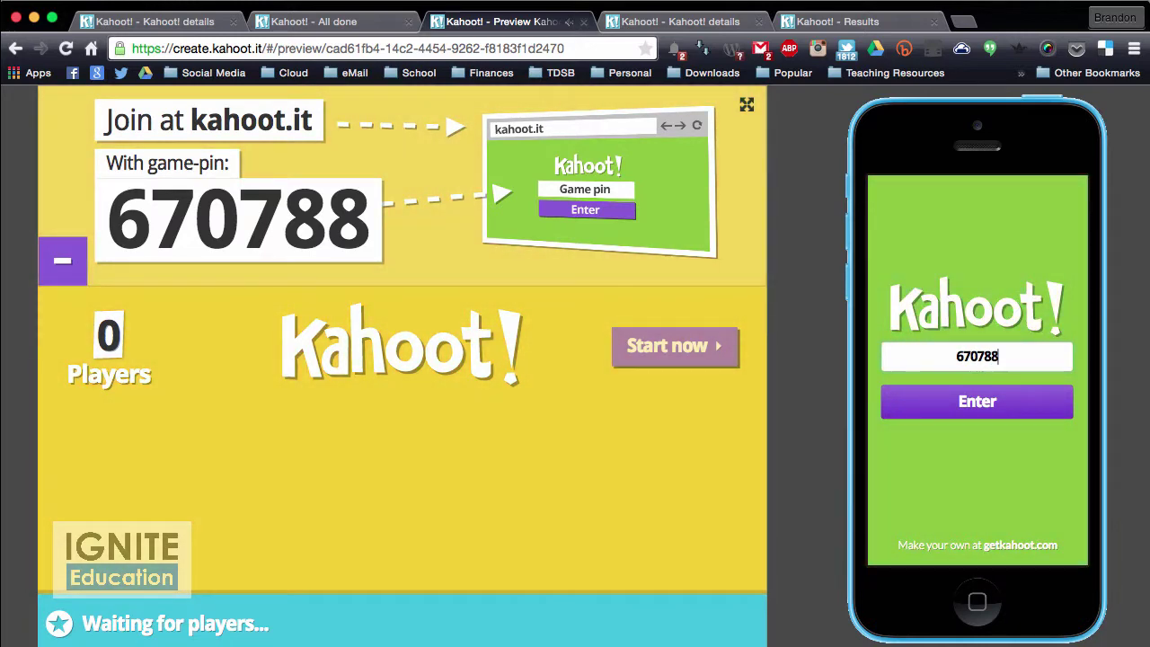
pyautogui.click(964, 409)
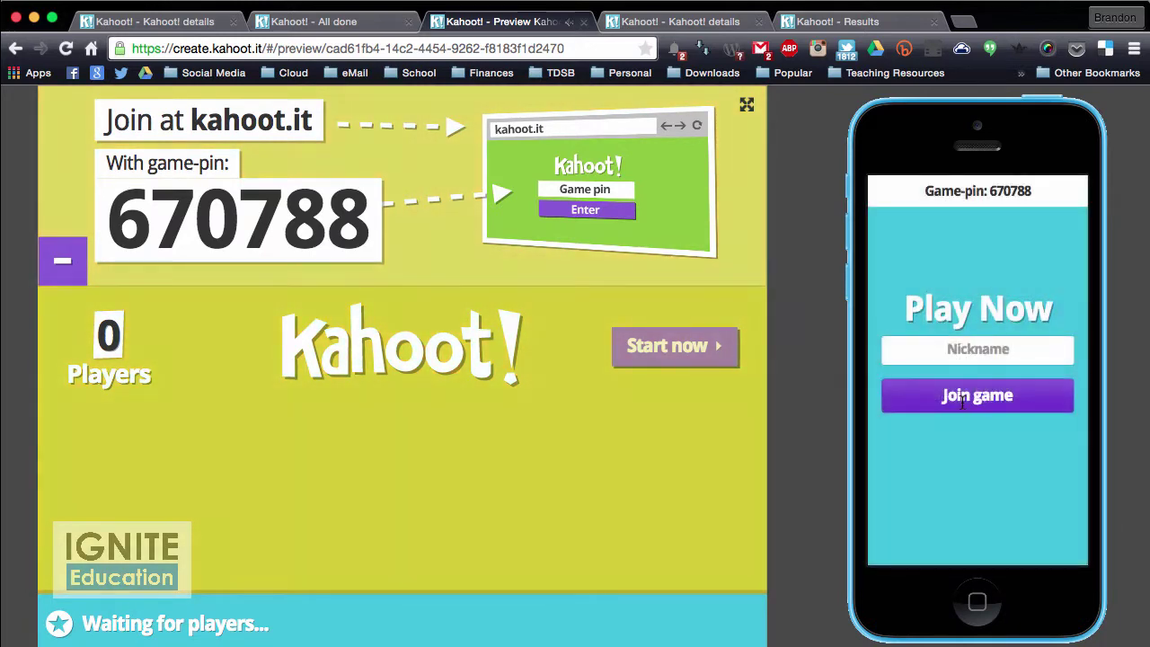
pyautogui.click(1004, 352)
pyautogui.write('Brandon')
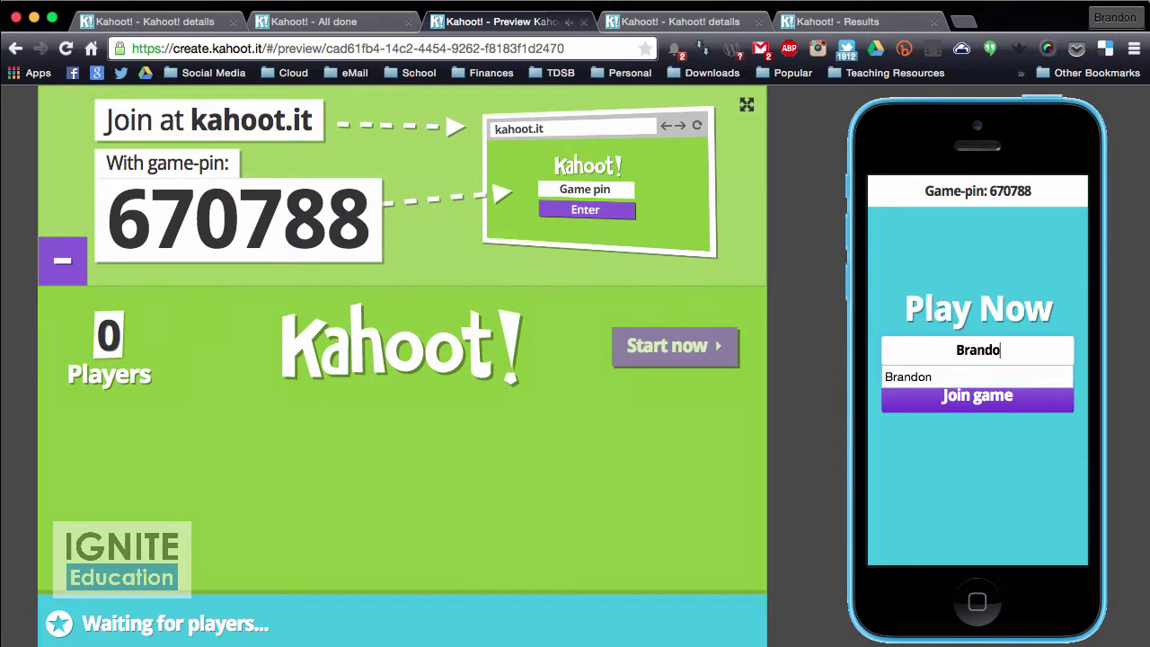
pyautogui.click(988, 400)
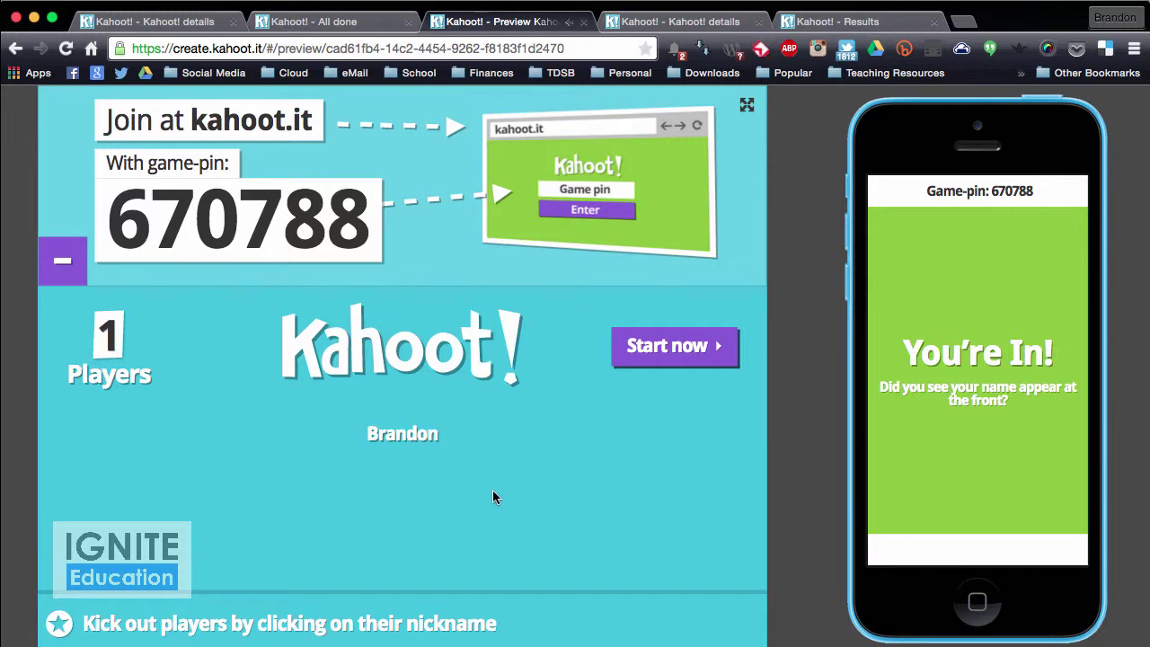
# Step: Start the preview game, answer Heart on the phone, and advance to the scoreboard showing 783 points
pyautogui.click(675, 355)
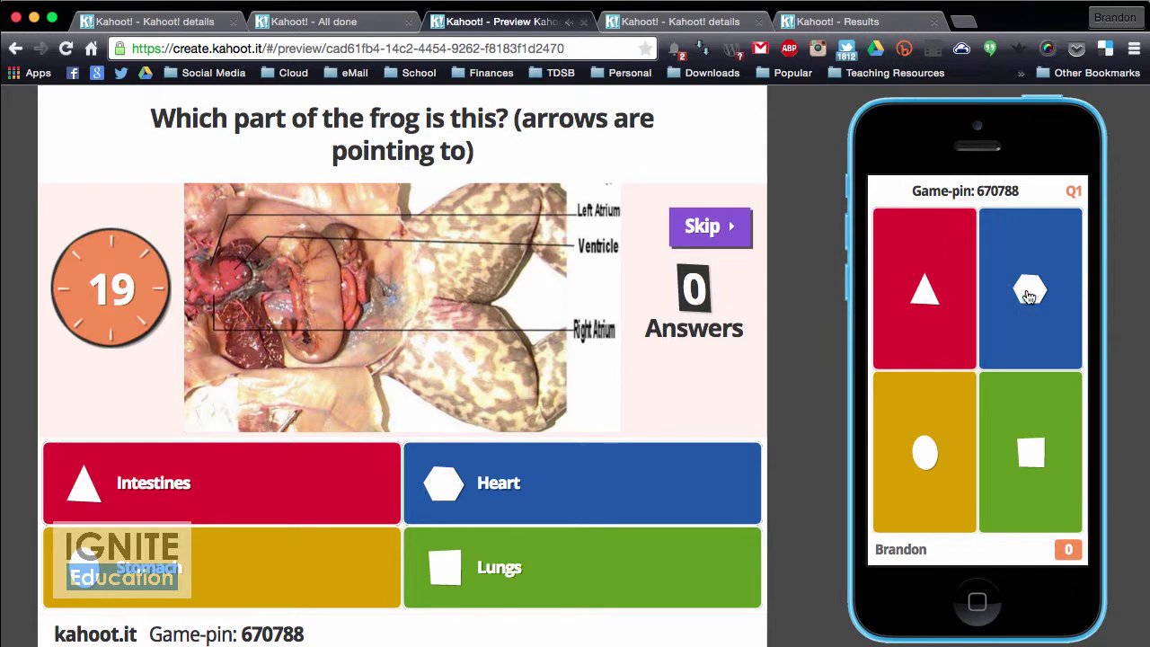
pyautogui.click(1028, 320)
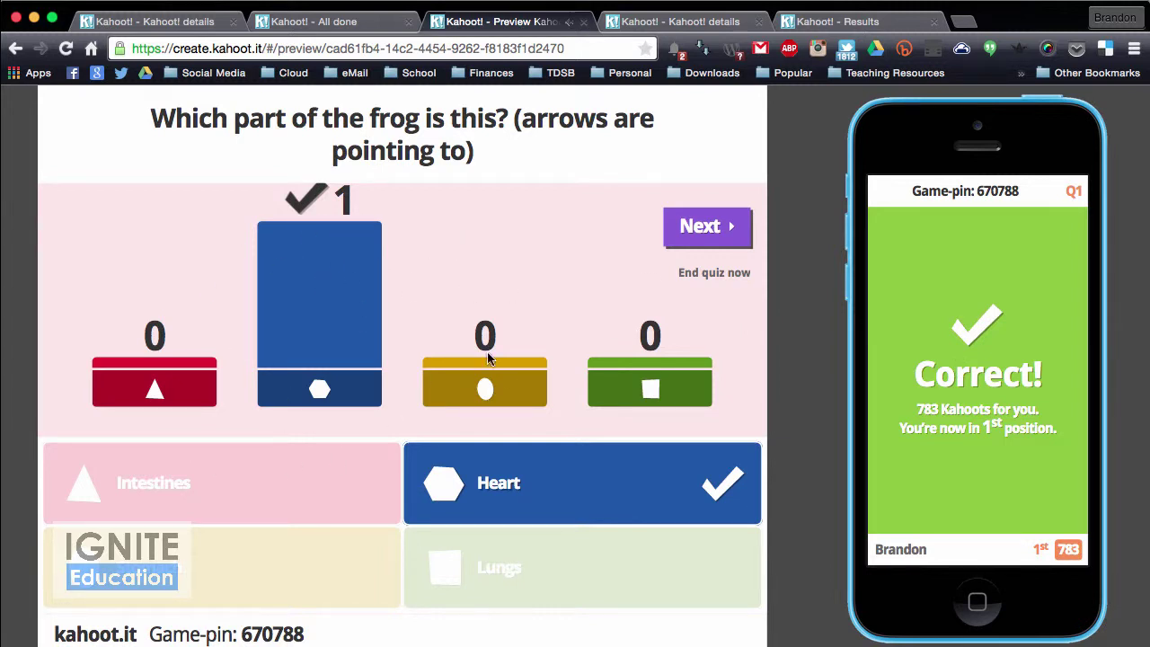
pyautogui.click(694, 228)
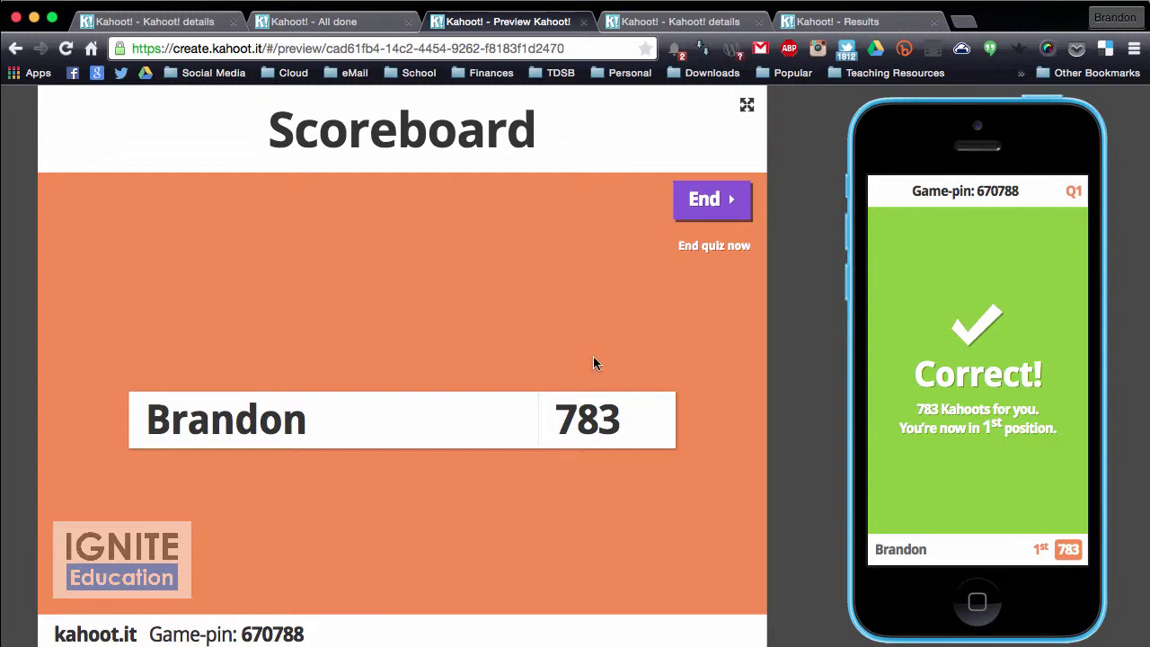
# Step: End the preview game and rate it 5 stars, learned, recommended, happy feeling; view SCH4U details
pyautogui.click(711, 204)
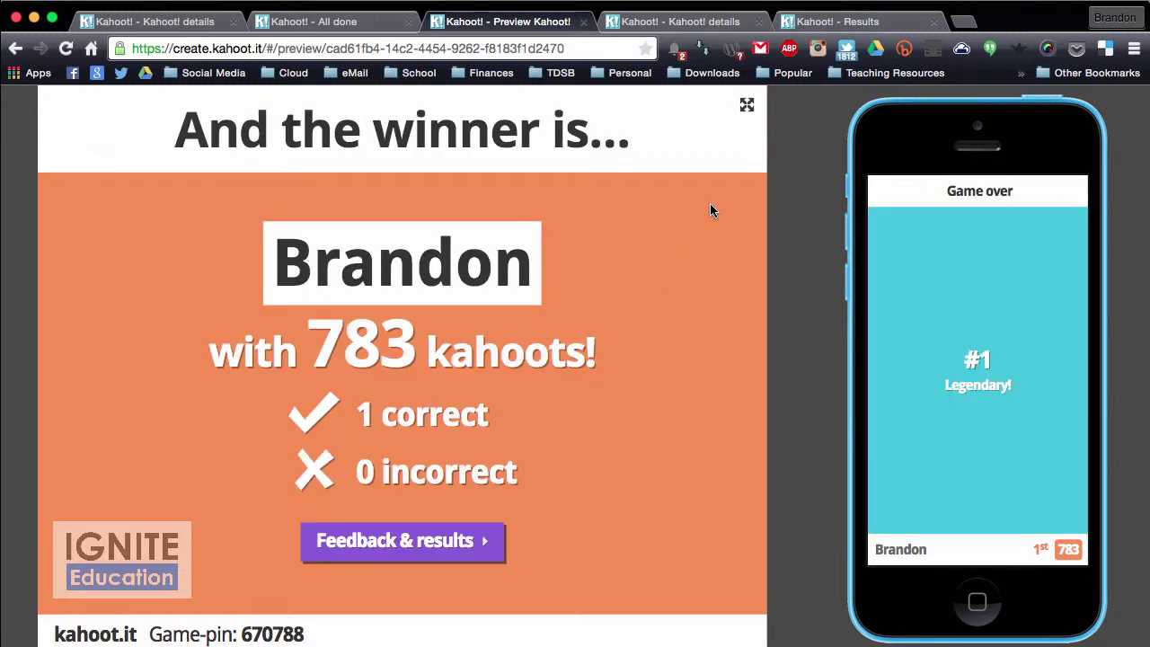
pyautogui.click(411, 542)
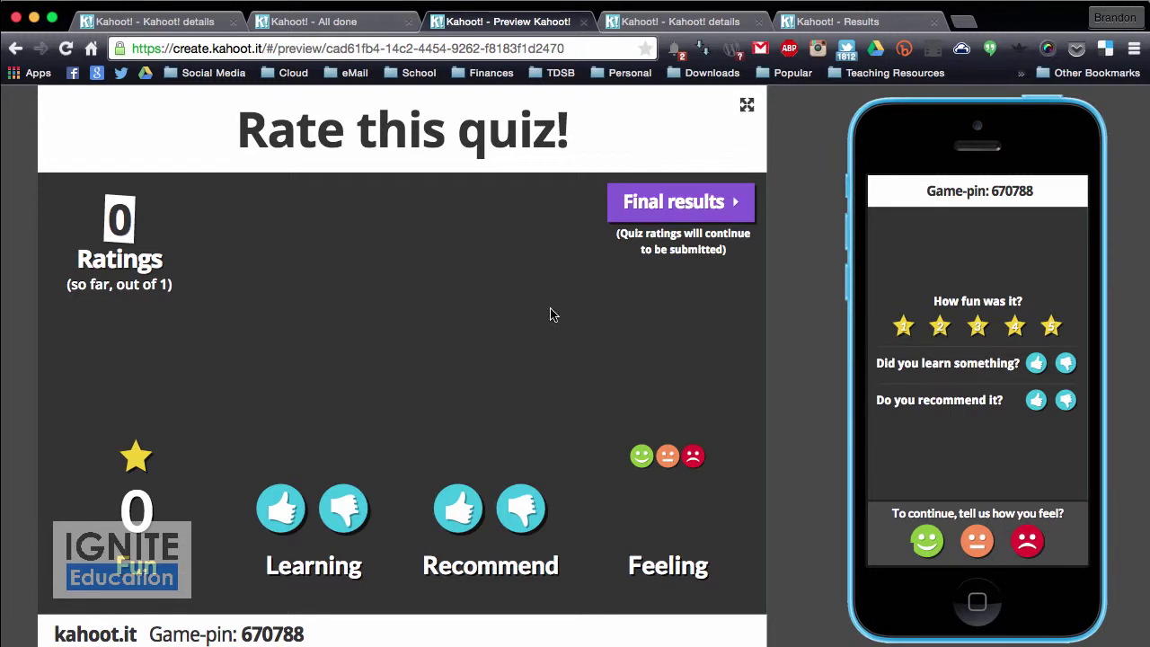
pyautogui.click(1050, 328)
pyautogui.click(1035, 363)
pyautogui.click(1036, 400)
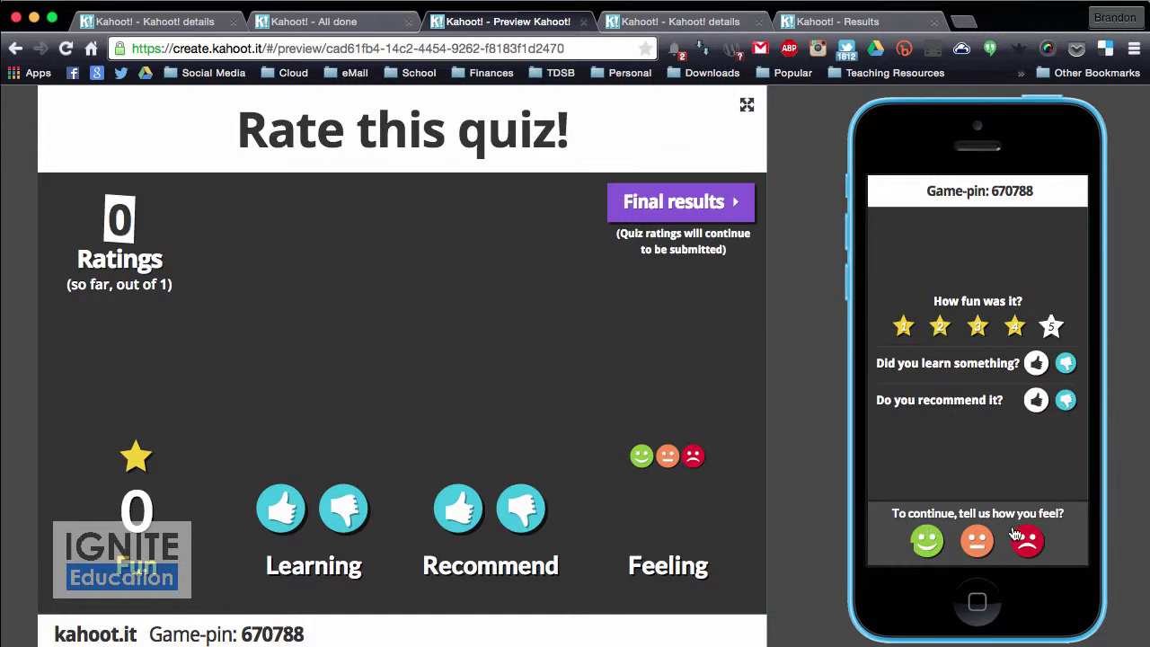
pyautogui.click(926, 541)
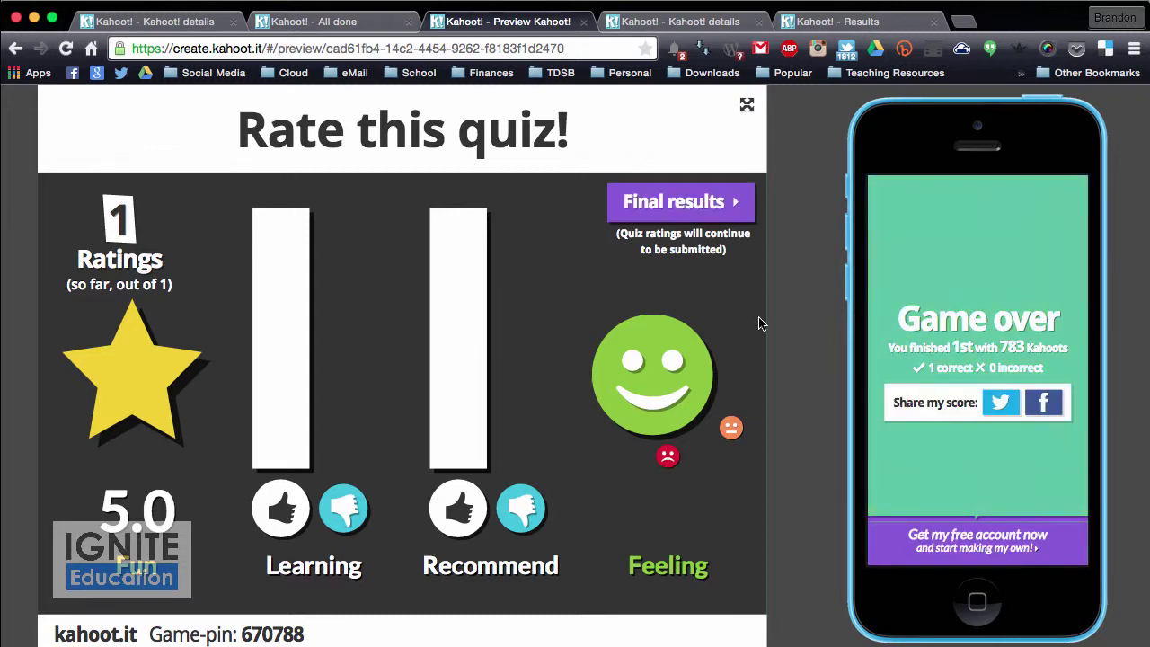
pyautogui.click(688, 27)
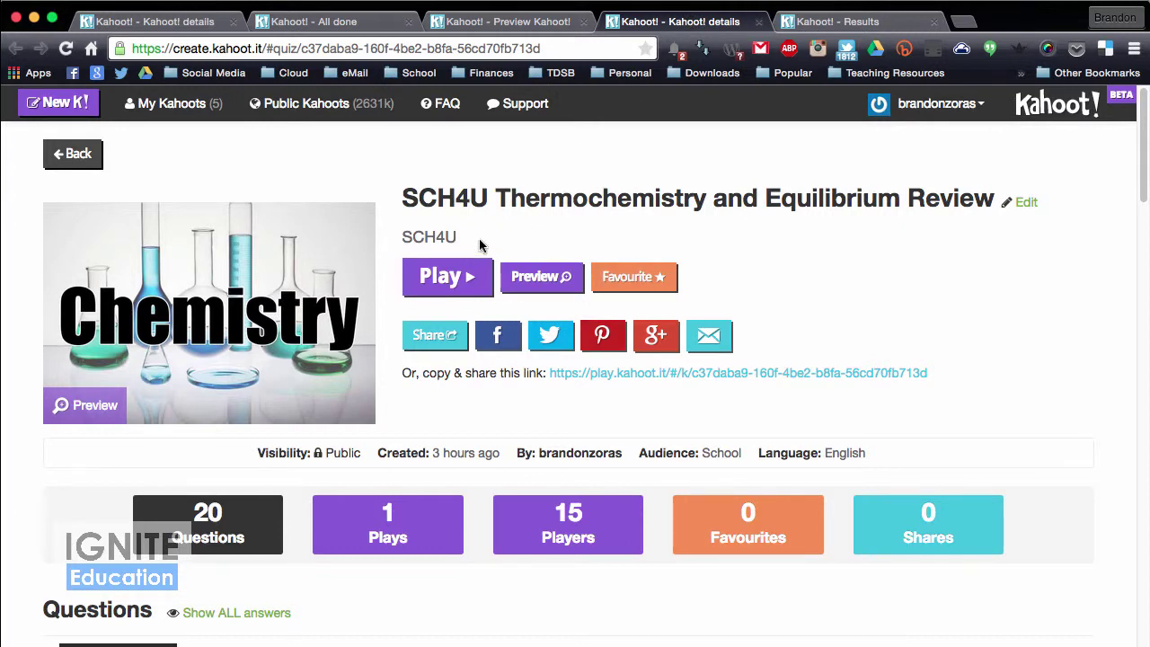
# Step: Reveal question 7's answers with Endothermic correct, then go to the My Results tab
pyautogui.scroll(-10, 800, 300)
pyautogui.scroll(-10, 470, 575)
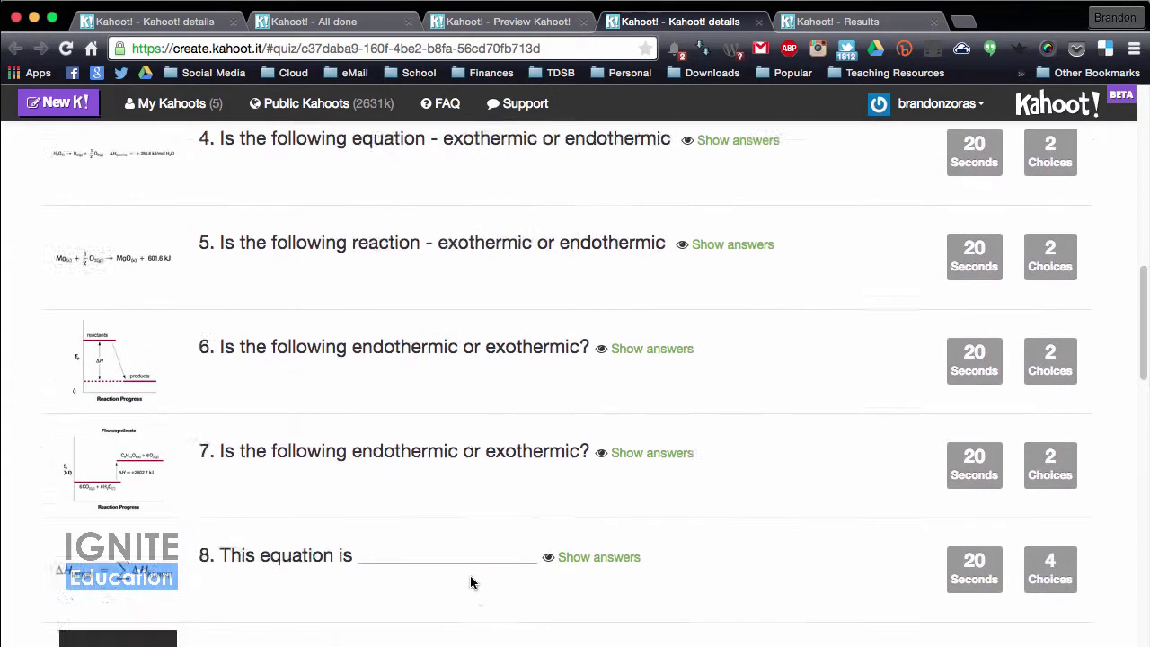
pyautogui.scroll(2, 449, 503)
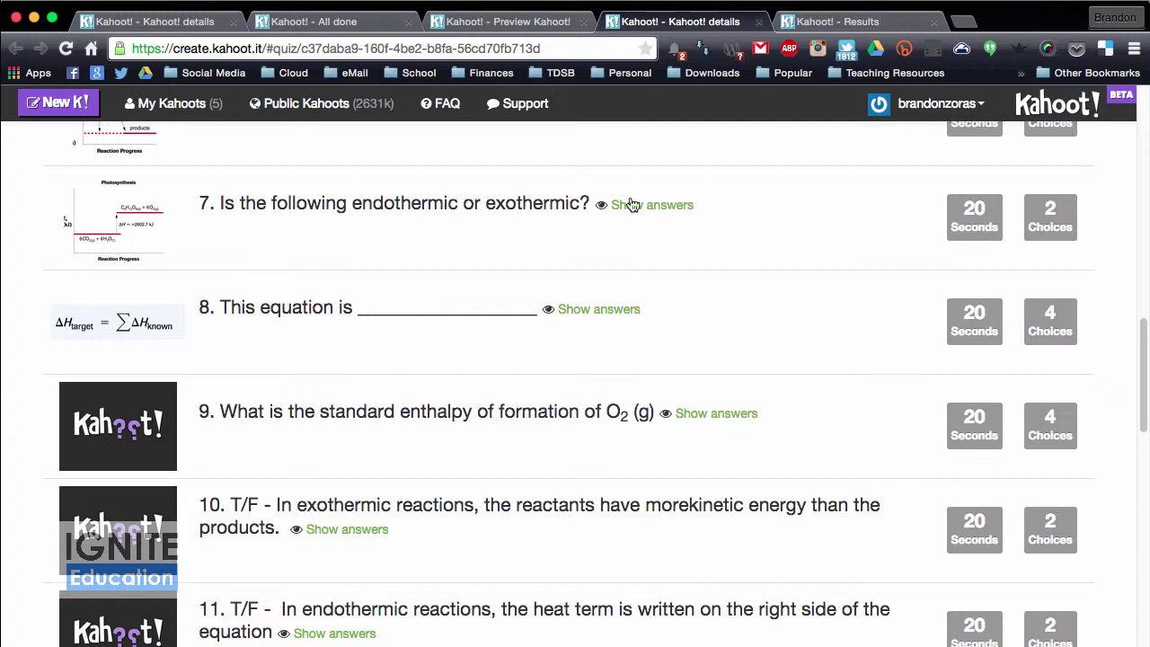
pyautogui.click(669, 205)
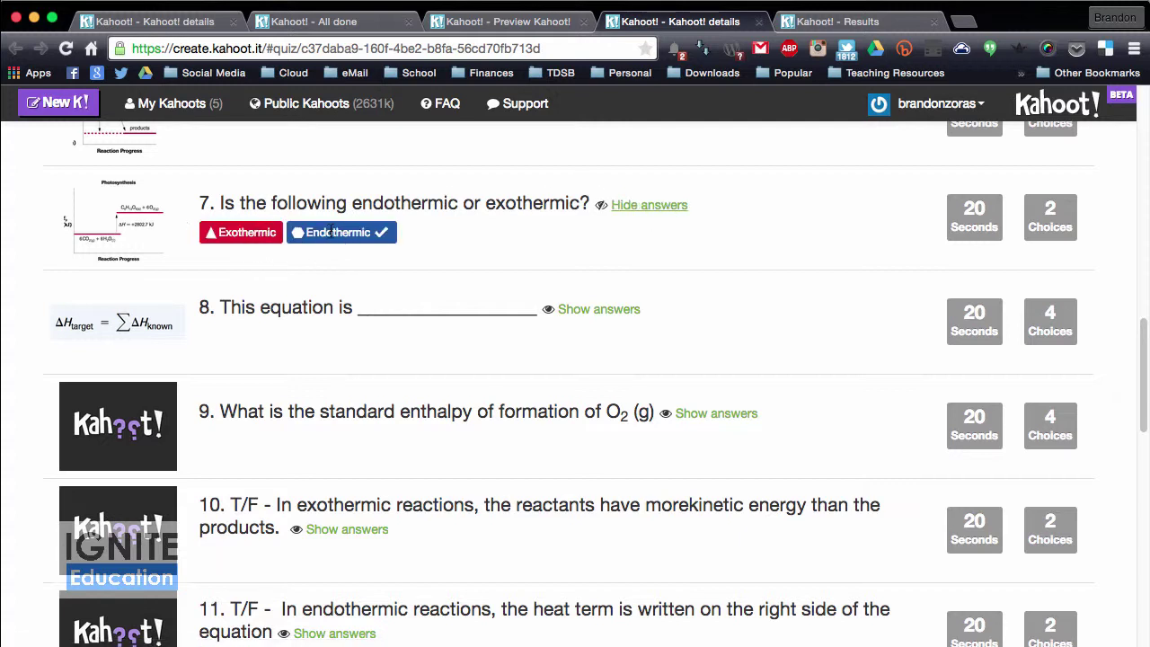
pyautogui.scroll(15, 478, 262)
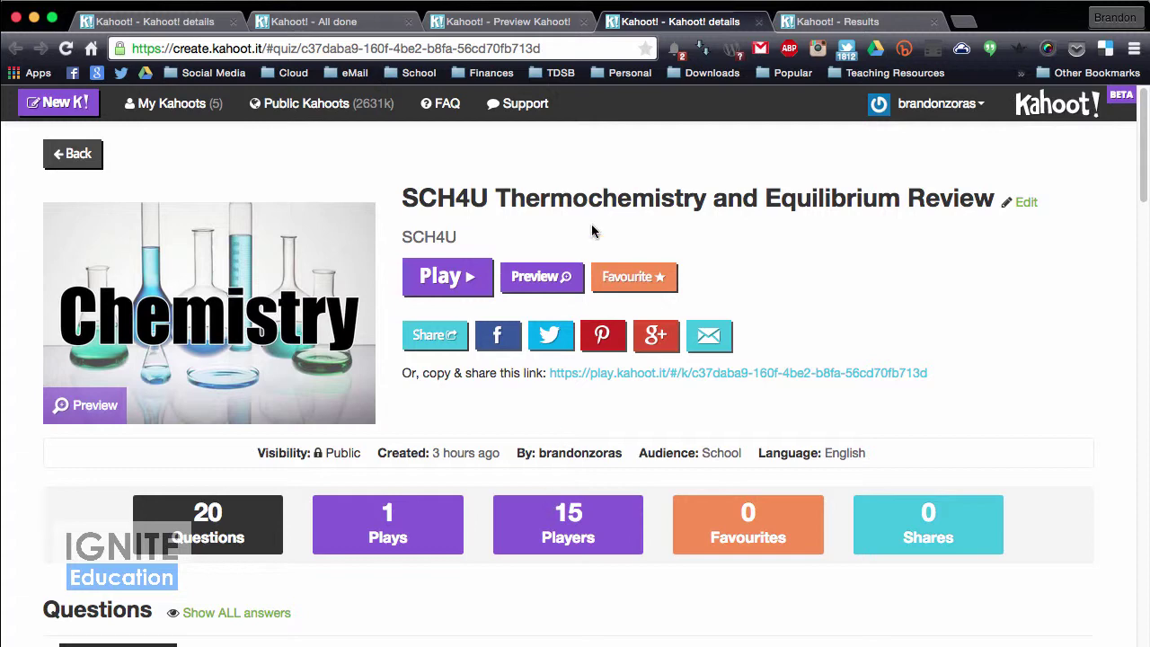
pyautogui.click(849, 22)
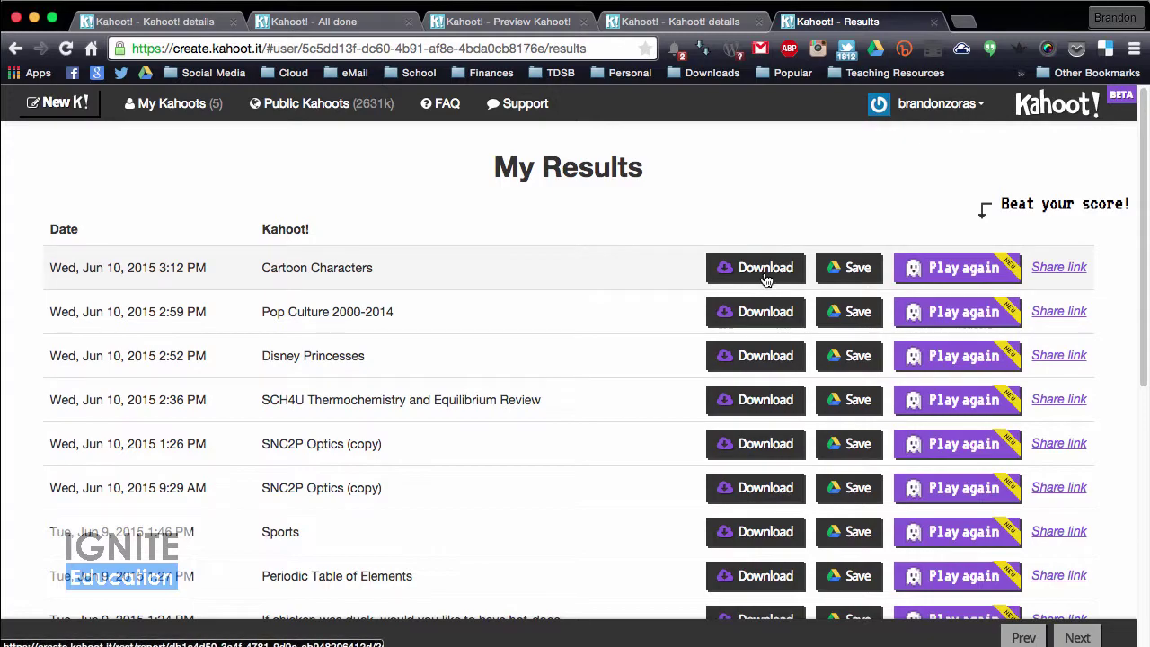
# Step: Bring up Mission Control to reach the Excel window with the downloaded results workbook
pyautogui.hotkey('ctrl', 'Up')
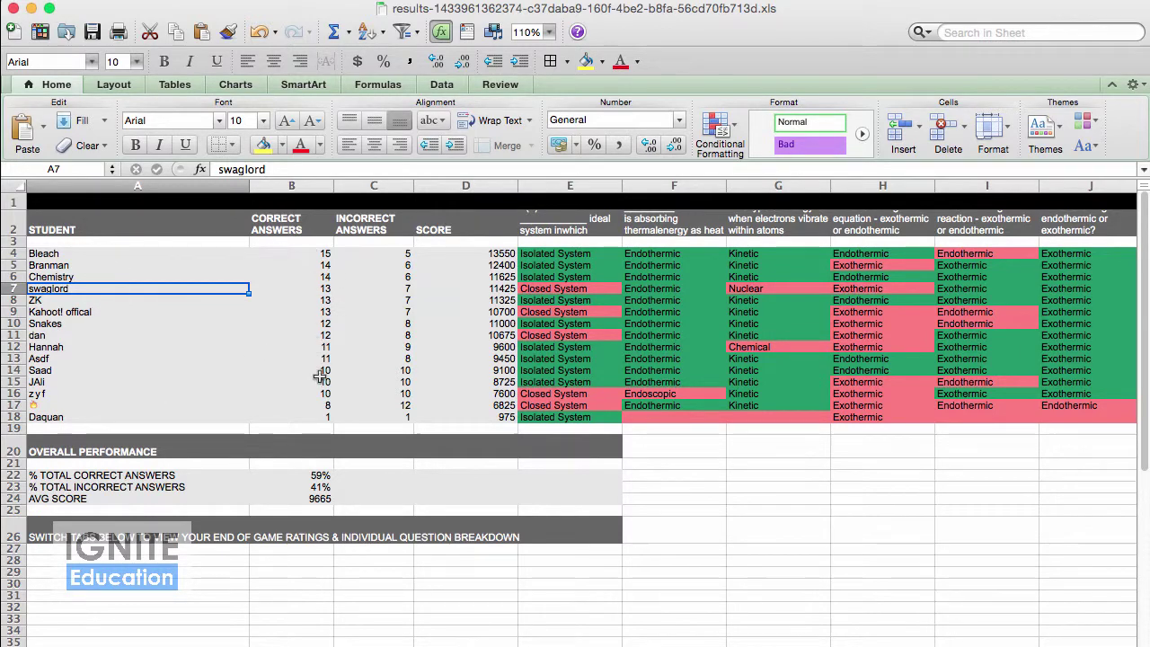
# Step: Scroll across the results sheet and move to the per-question breakdown worksheet
pyautogui.hscroll(12, 740, 329)
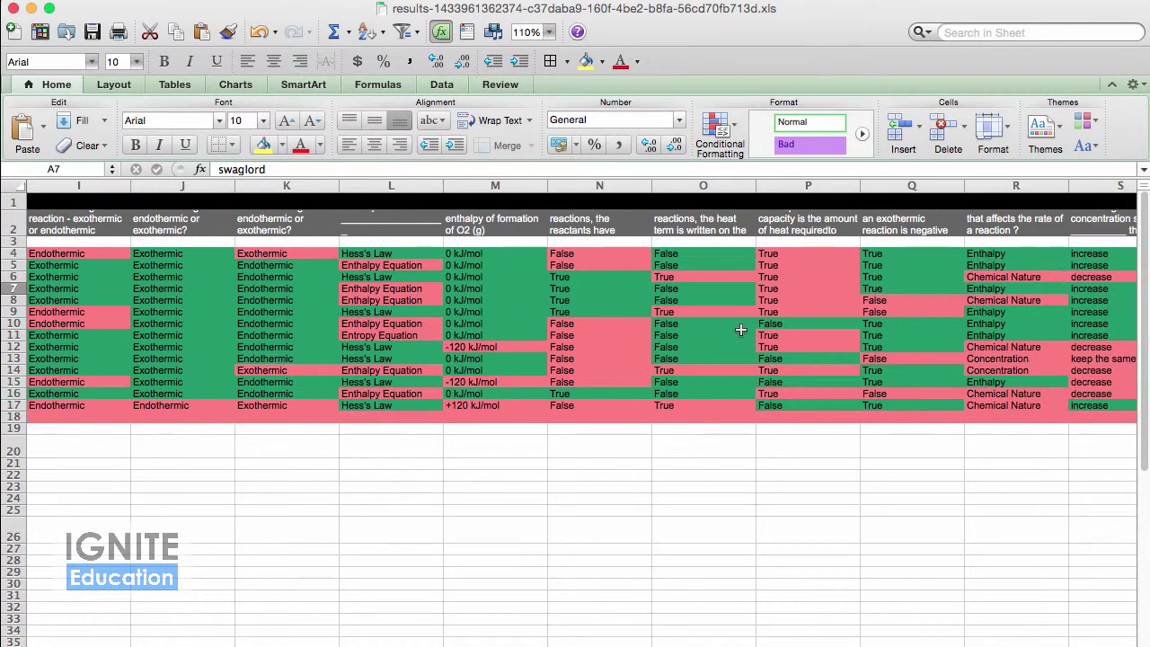
pyautogui.hscroll(-12, 740, 329)
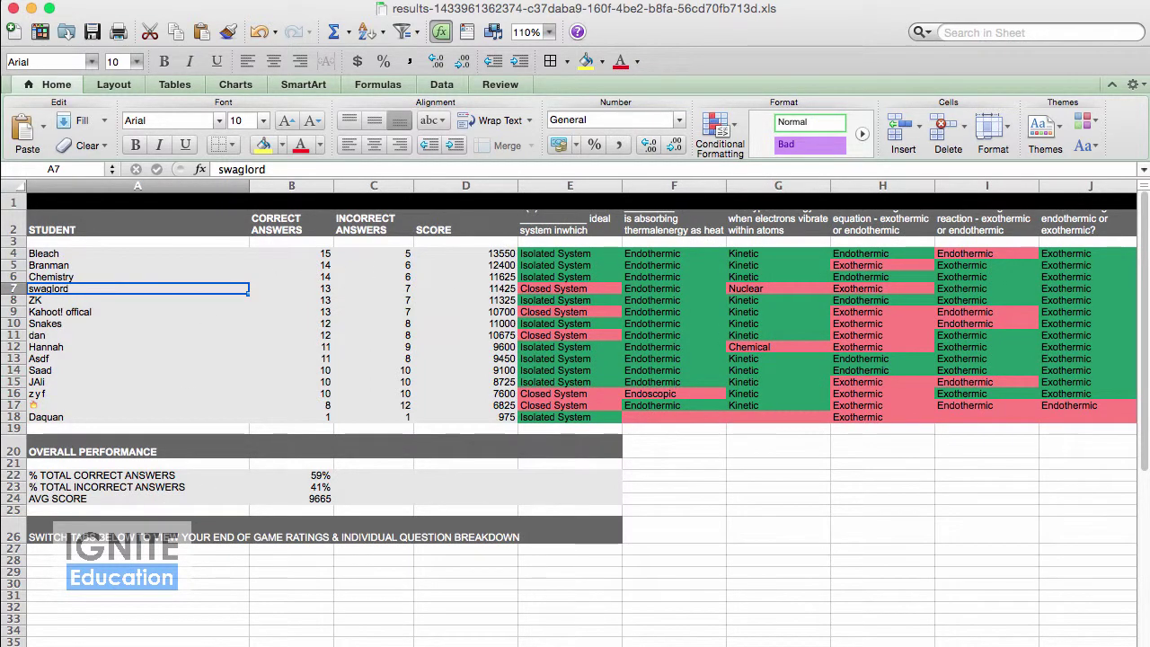
pyautogui.hotkey('ctrl', 'pagedown')
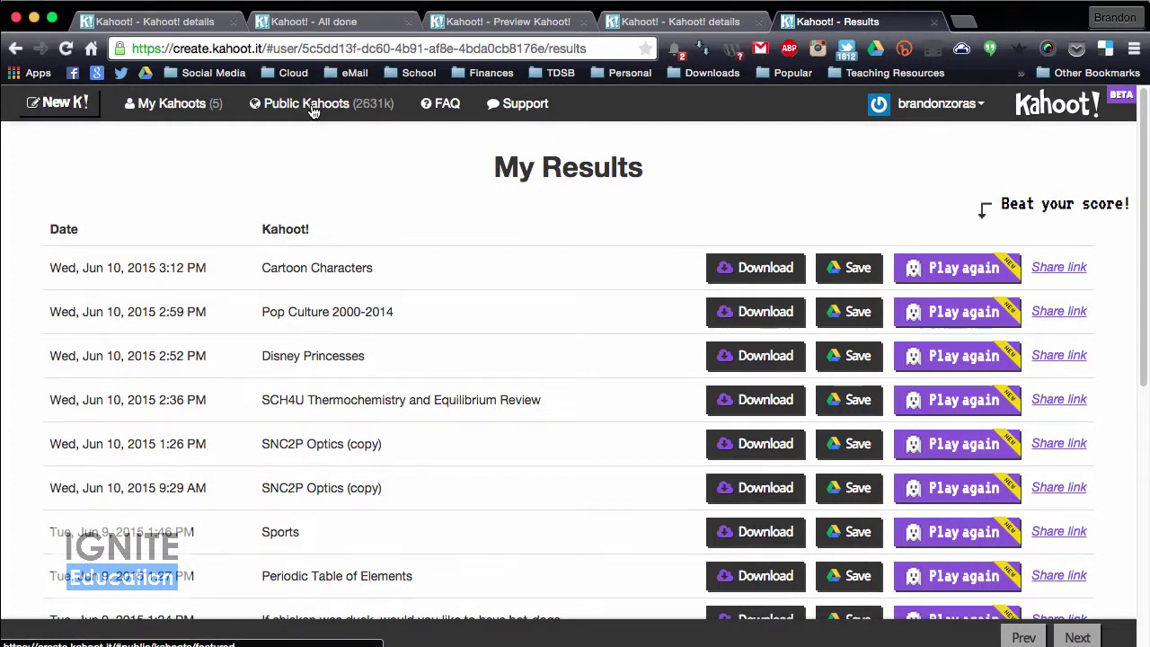
# Step: Go through the account menu and My Profile to My Kahoots, showing private Frog quiz
pyautogui.click(934, 105)
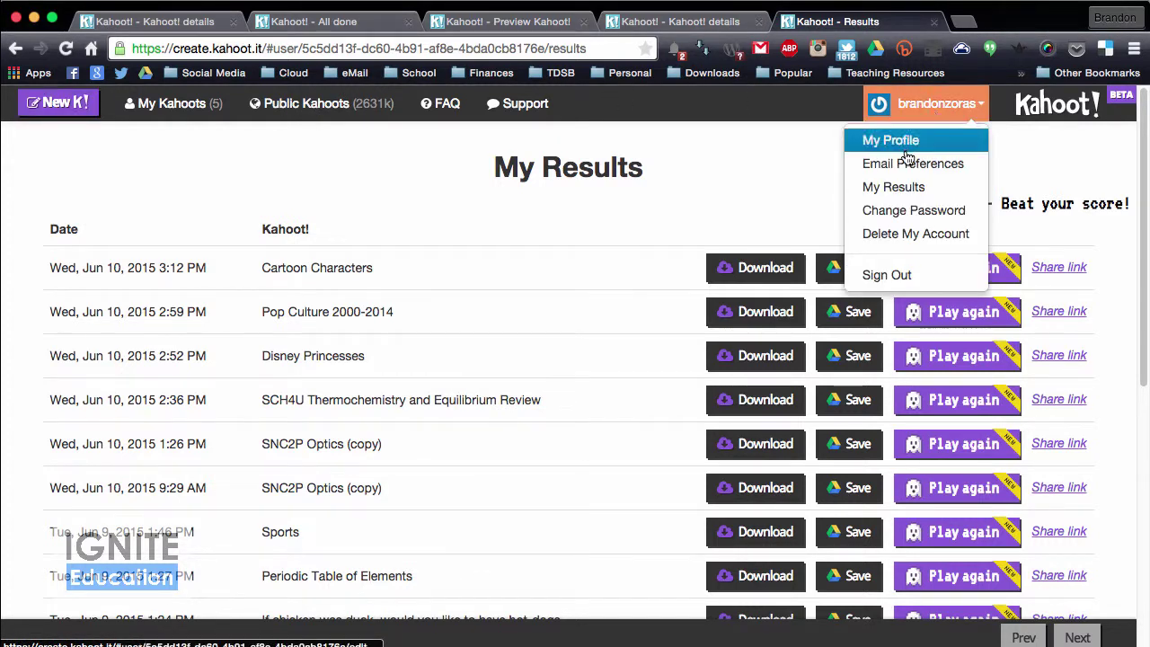
pyautogui.click(896, 186)
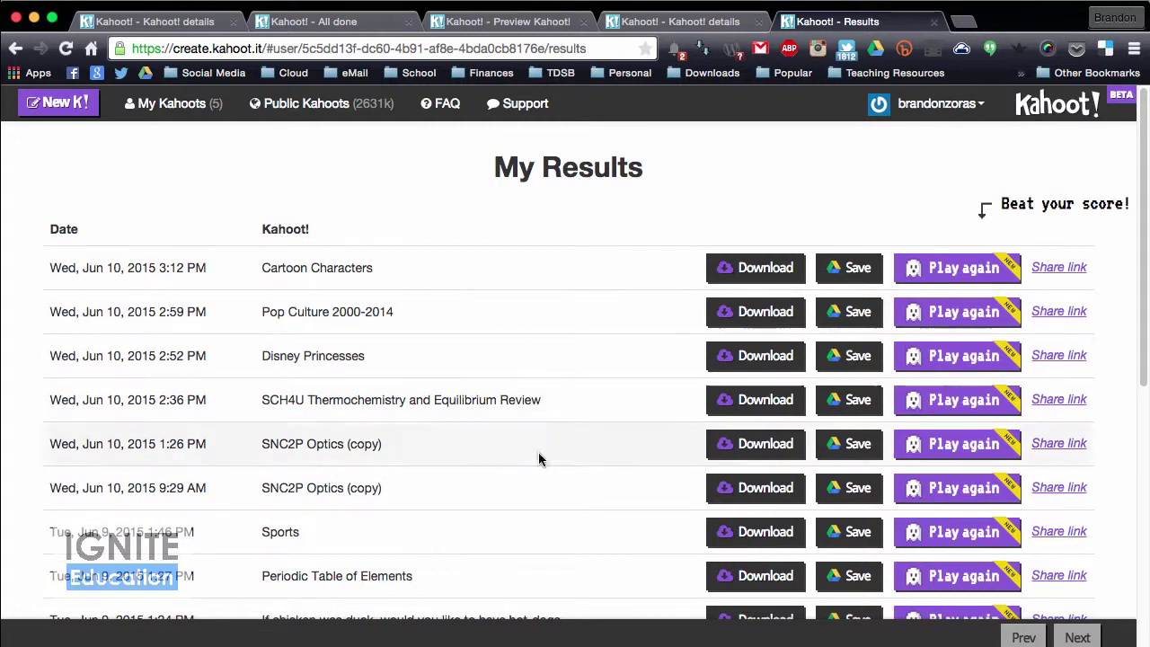
pyautogui.click(938, 104)
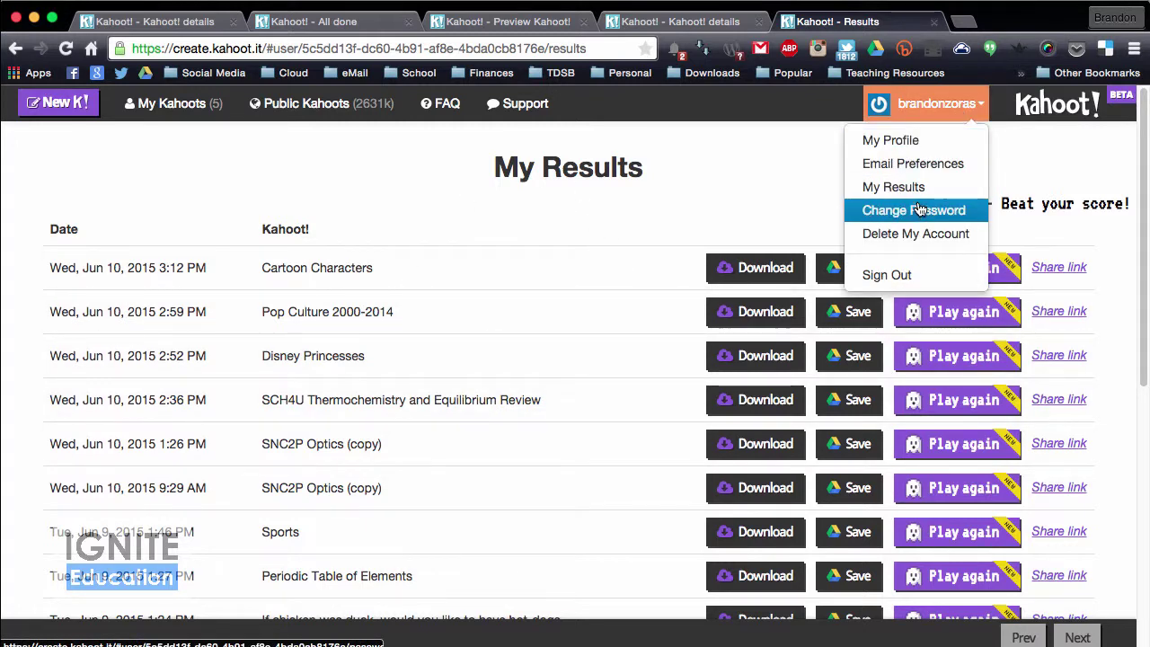
pyautogui.click(905, 149)
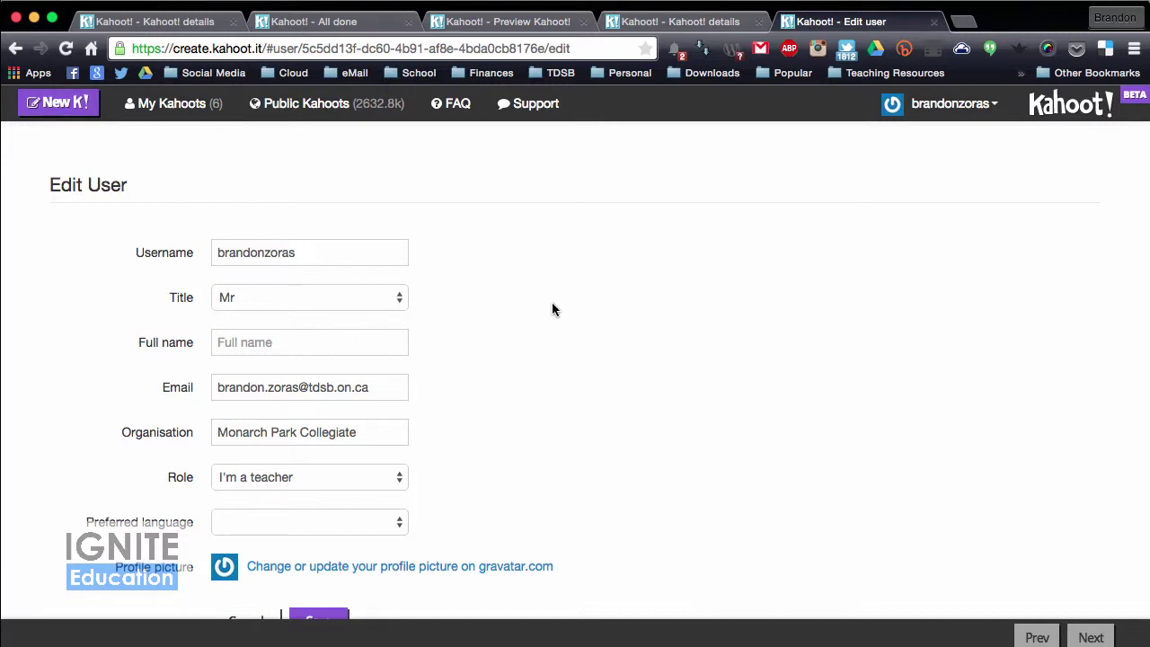
pyautogui.click(167, 104)
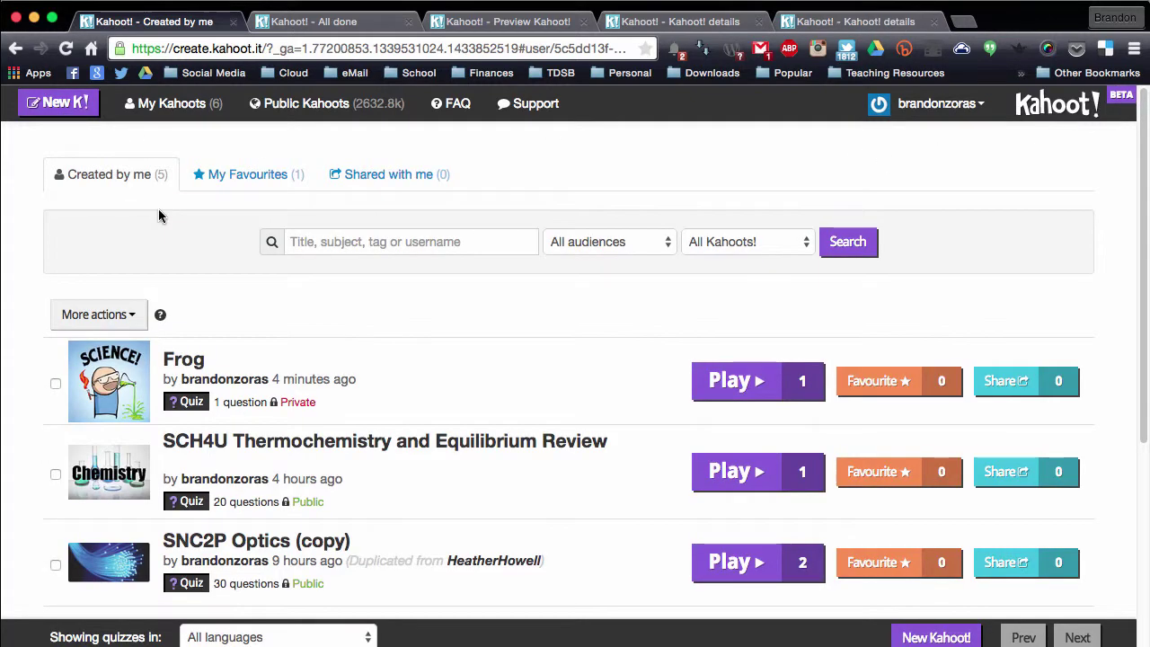
pyautogui.moveTo(314, 374)
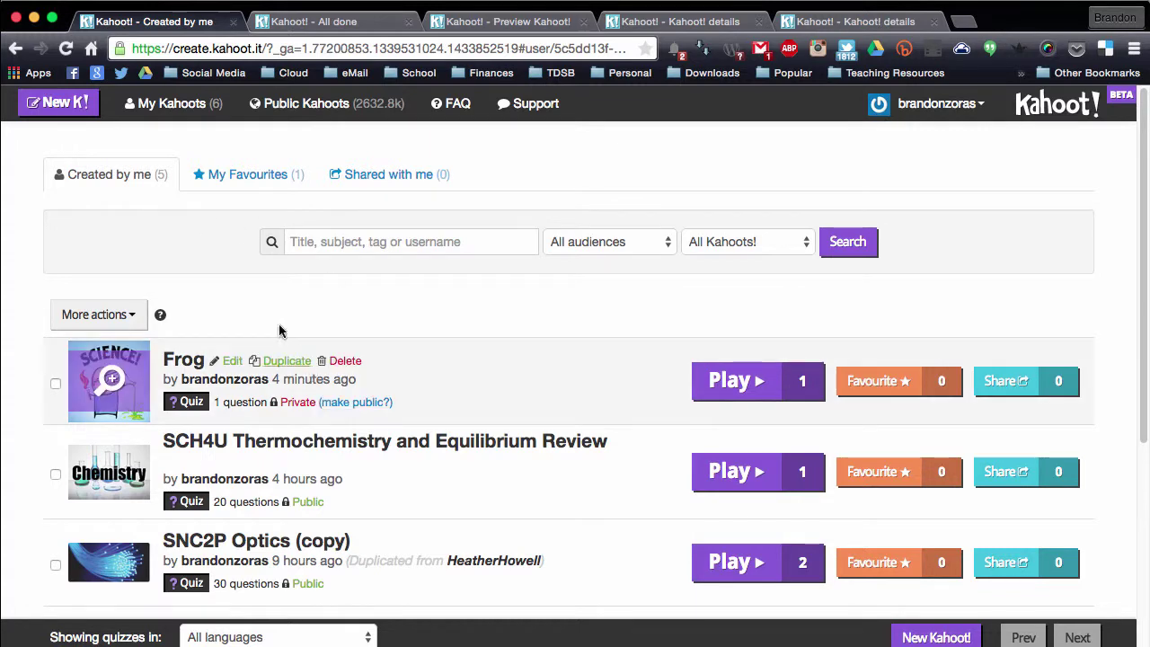
pyautogui.scroll(-5, 299, 354)
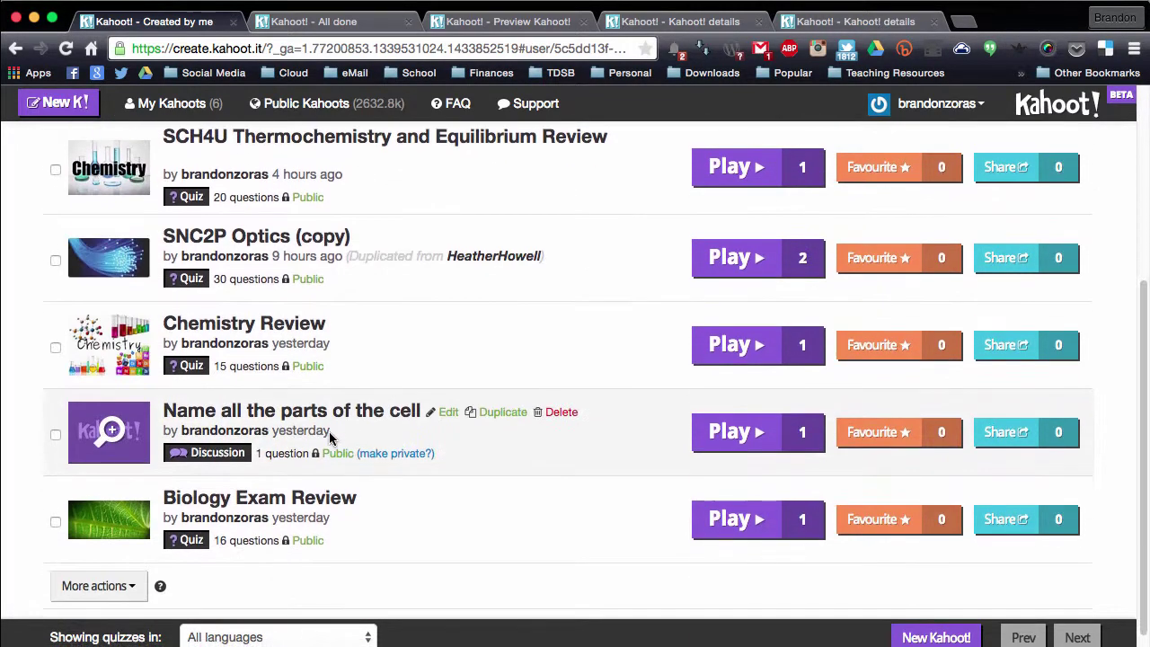
pyautogui.scroll(5, 329, 436)
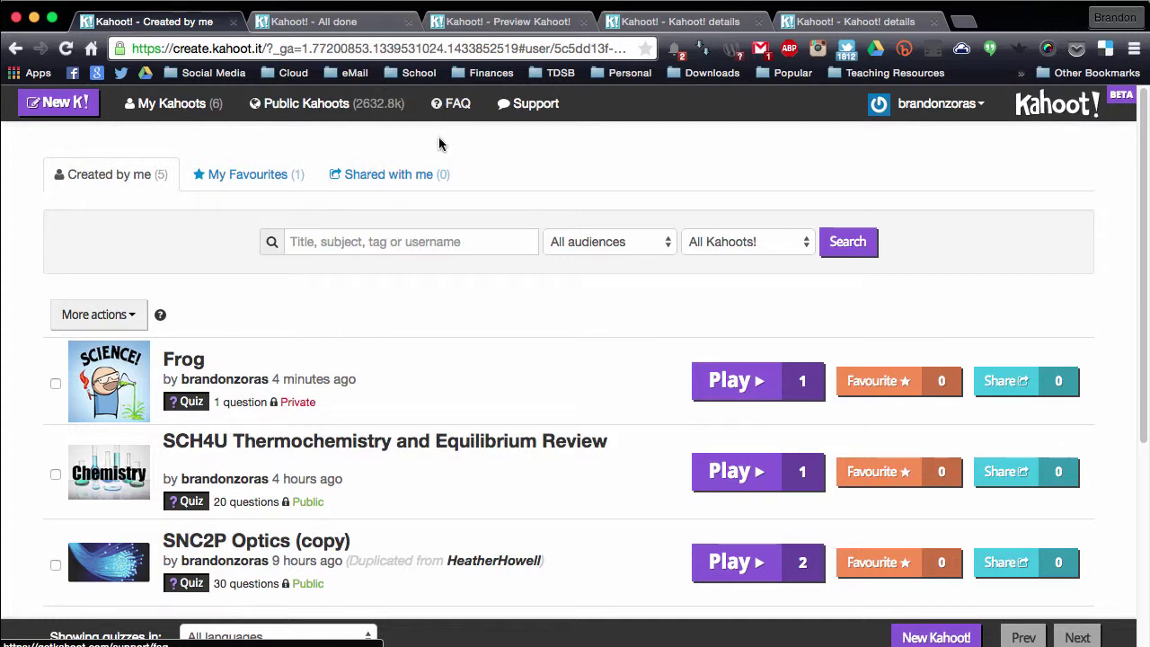
pyautogui.scroll(-5, 574, 284)
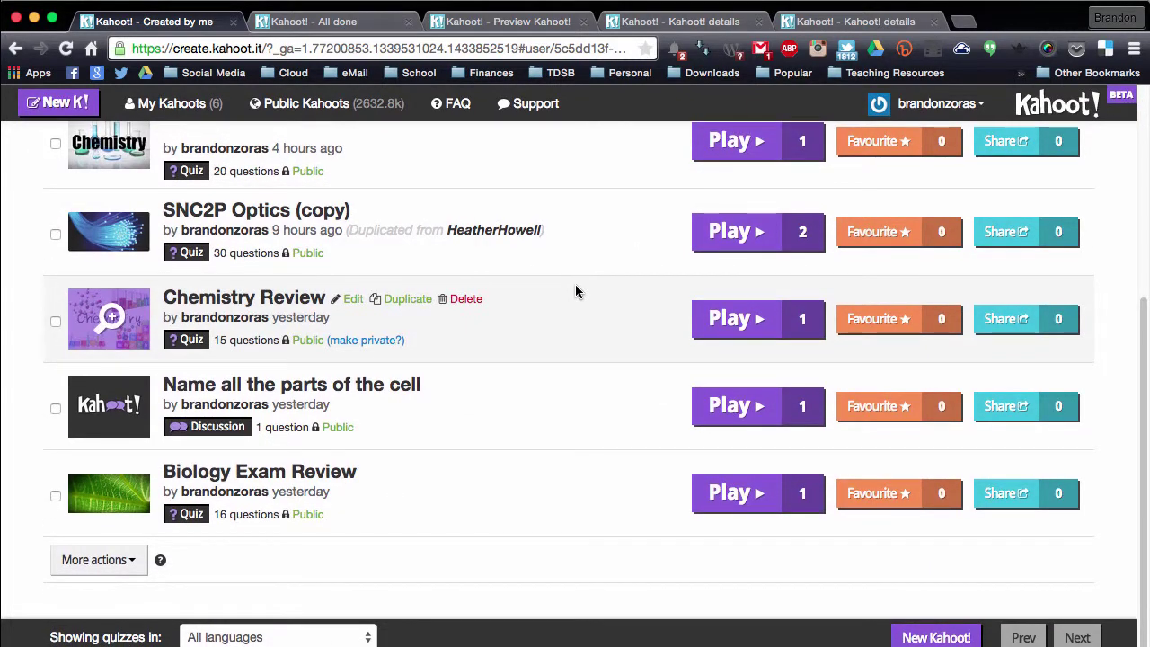
pyautogui.scroll(1, 575, 284)
pyautogui.scroll(5, 575, 290)
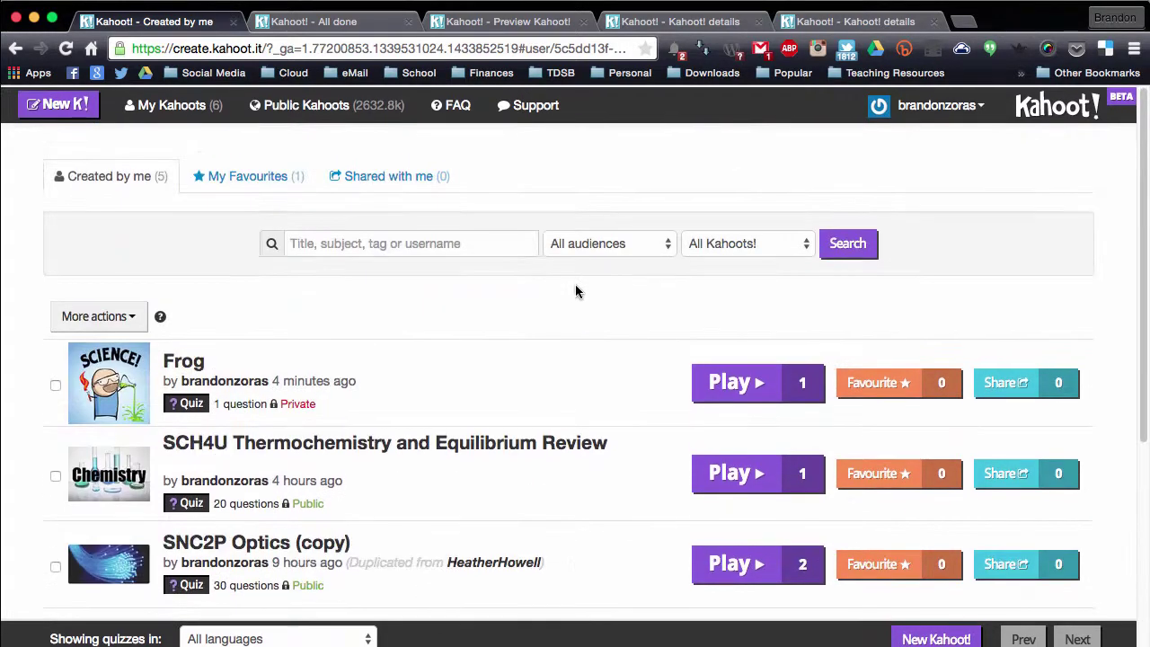